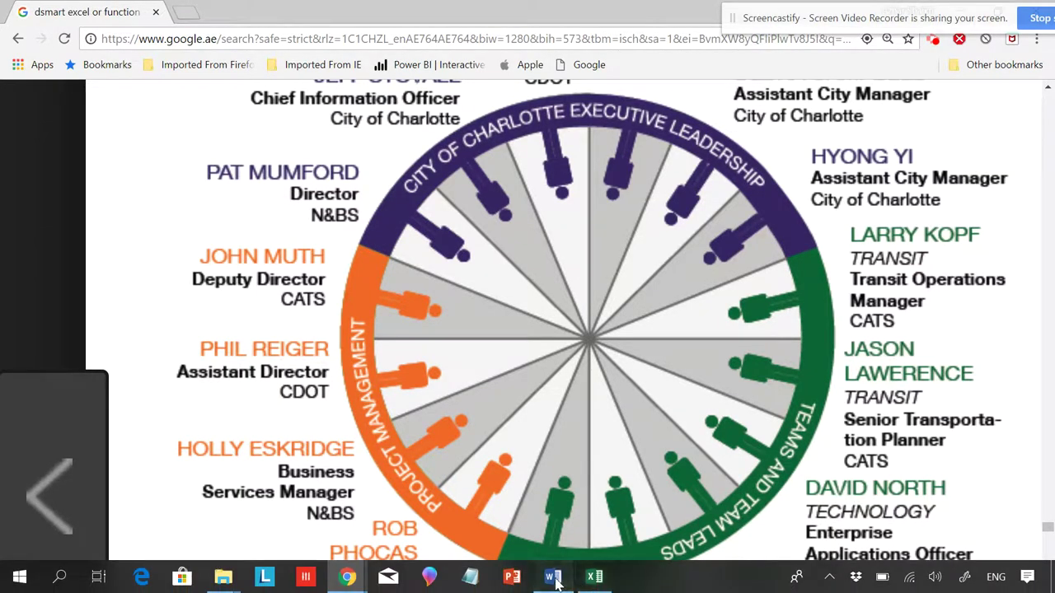
Switch to the Word outline and select the word AND in its title.
left_click(552, 581)
left_click_drag(239, 251, 140, 252)
Retype the title's first word in capitals so it reads 'OR Function with IF in'.
type("or Function with IF in")
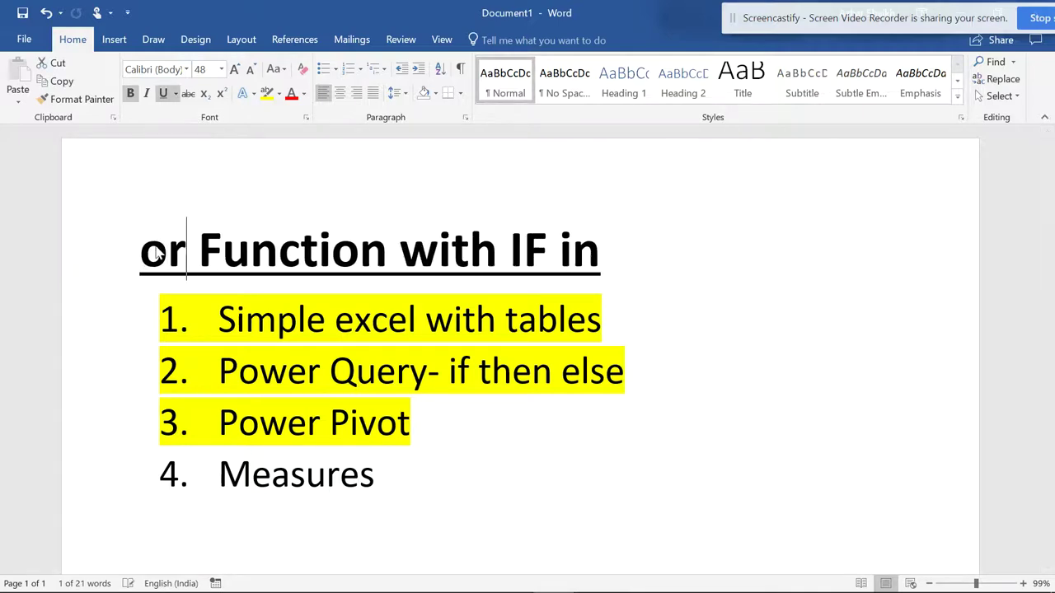
key("BackSpace")
key("BackSpace")
key("Caps_Lock")
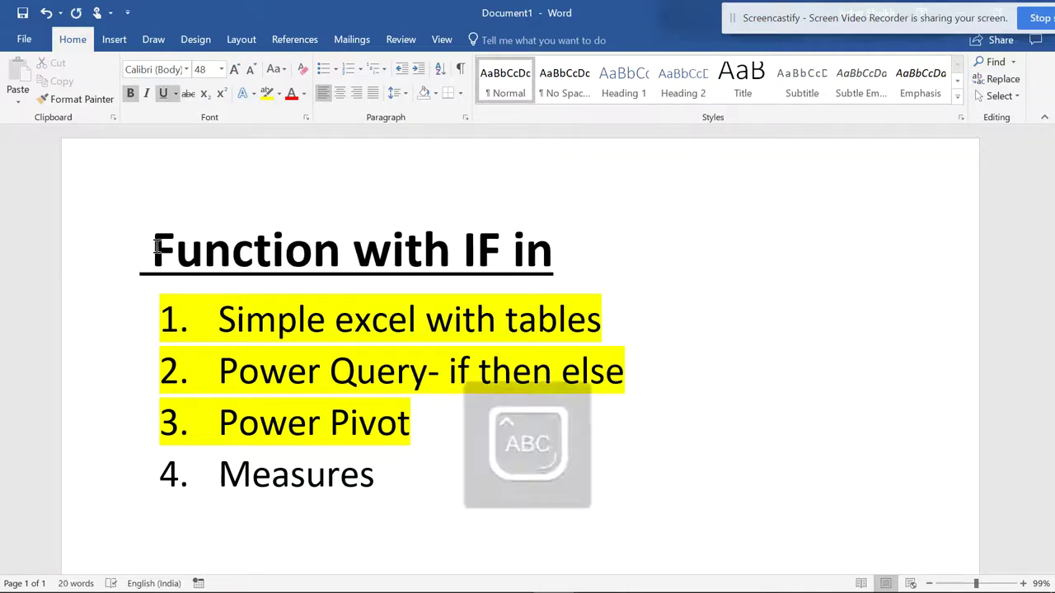
type("OR")
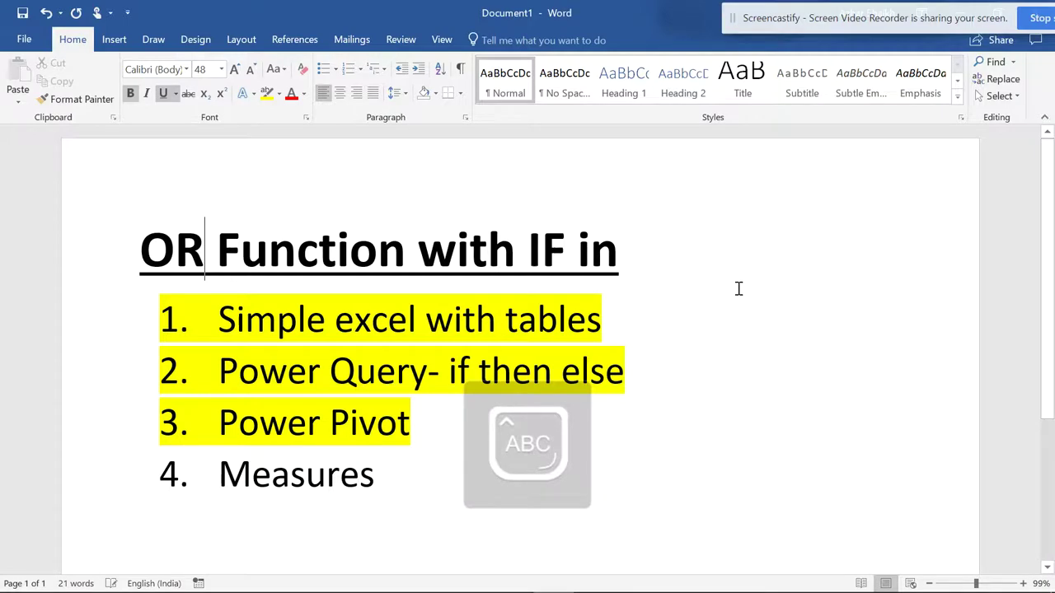
left_click(738, 288)
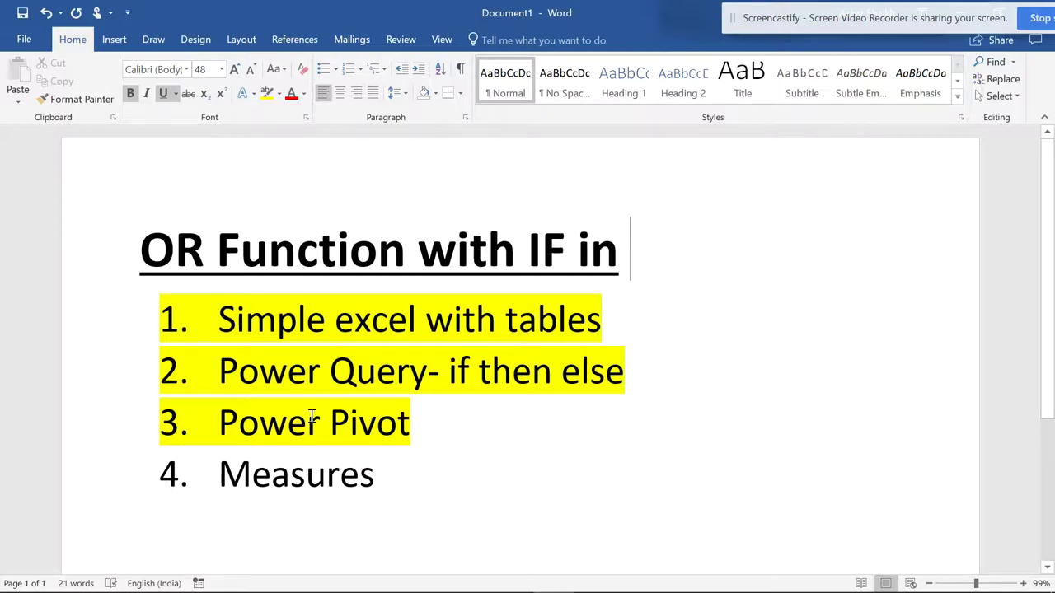
In Excel, review the Brand, Size and Buy criteria in cells C3, D3 and G3.
left_click(592, 576)
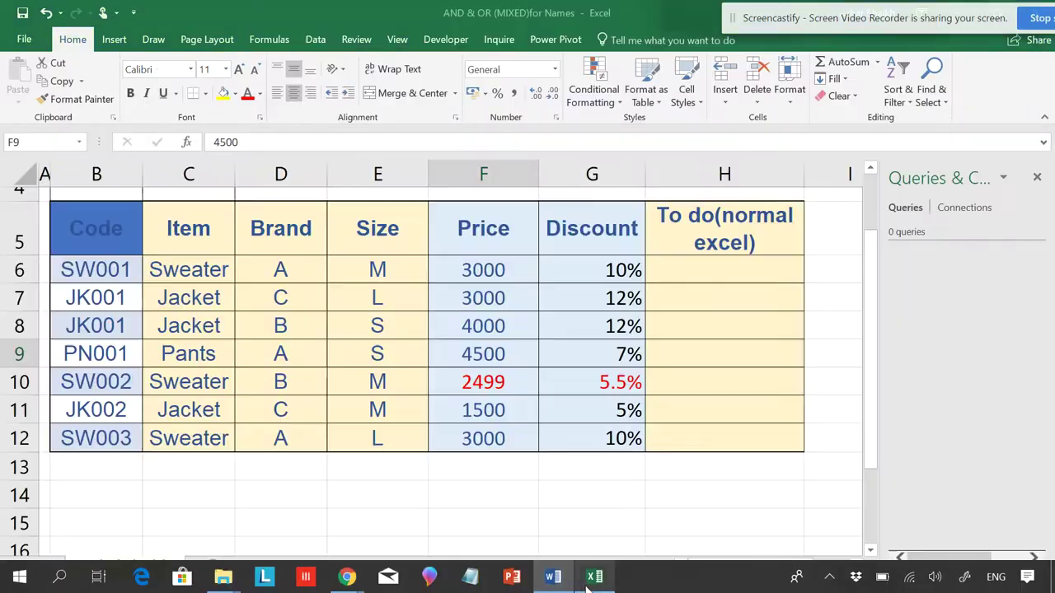
scroll(327, 372, "up", 1)
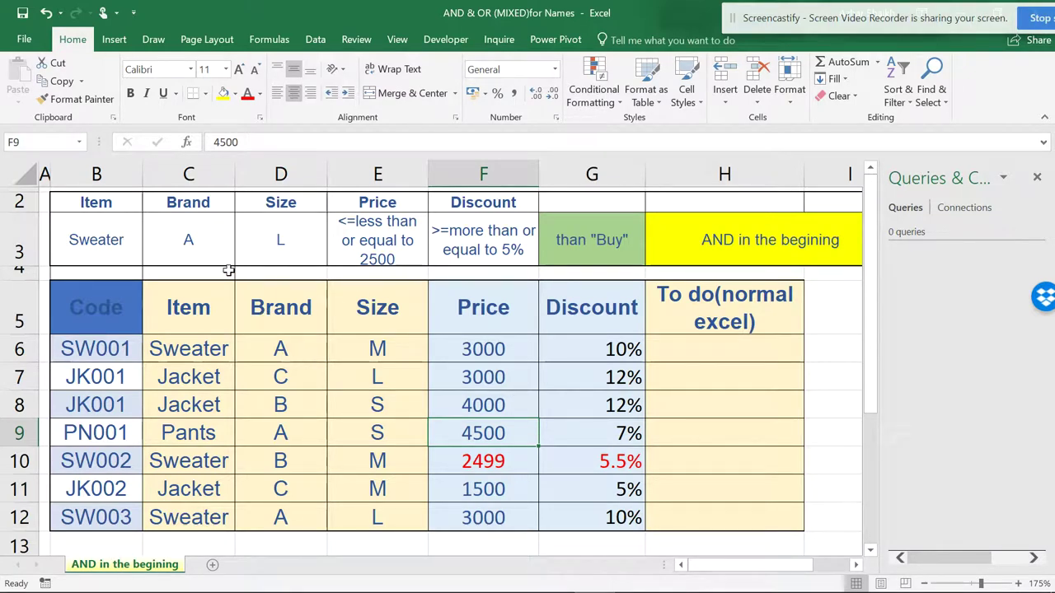
left_click(201, 242)
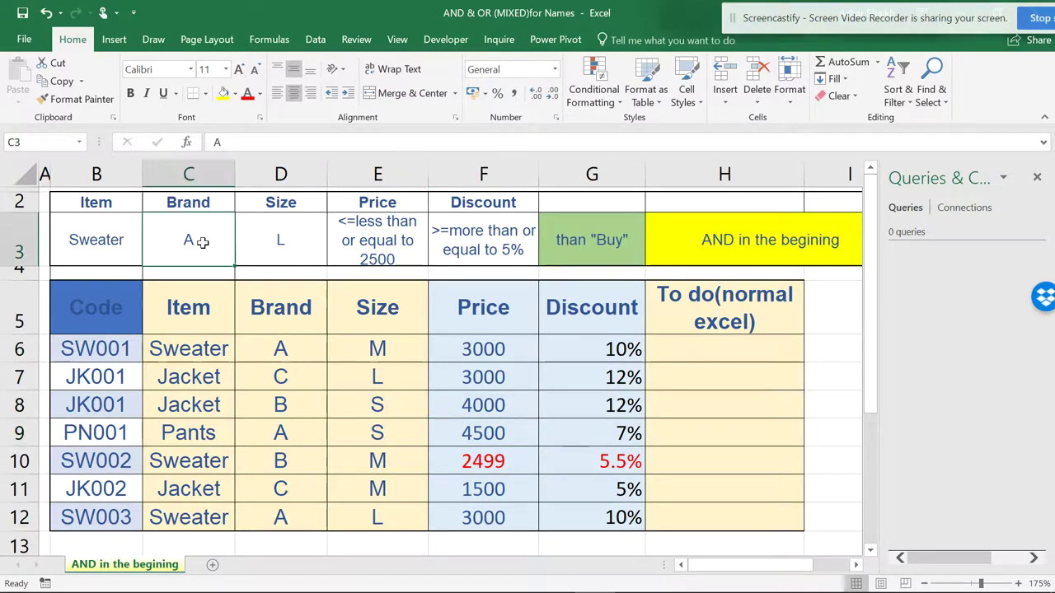
left_click(280, 241)
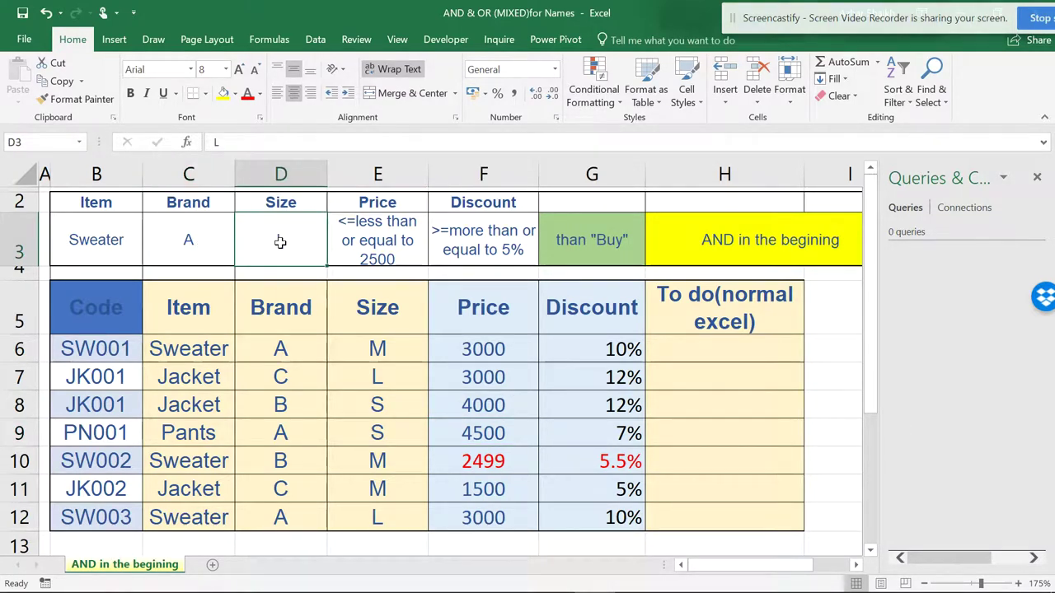
left_click(607, 238)
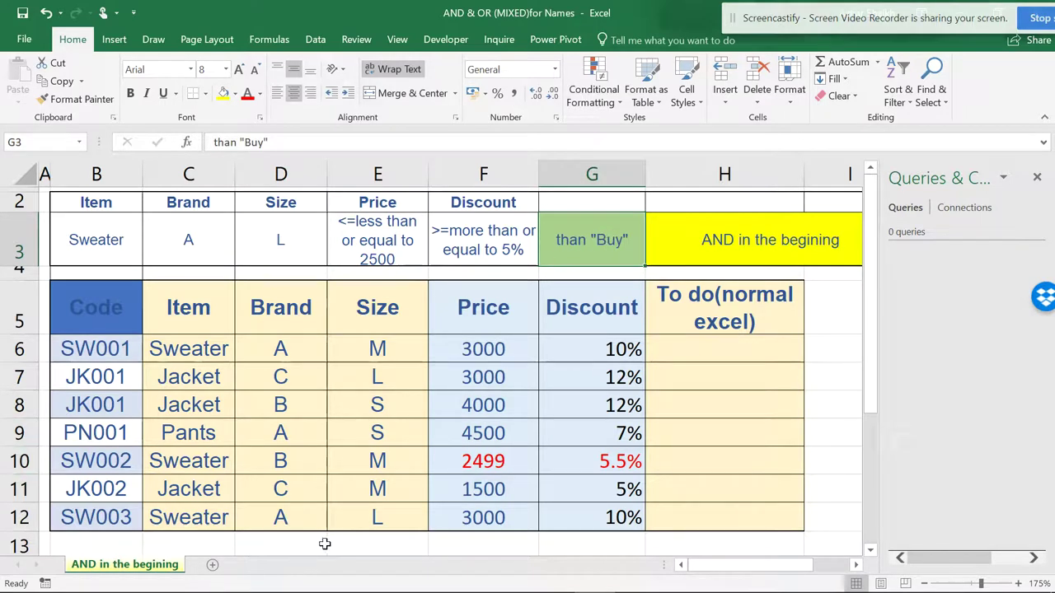
Rename the sheet from 'AND in the begining' to 'OR in the begining'.
double_click(96, 566)
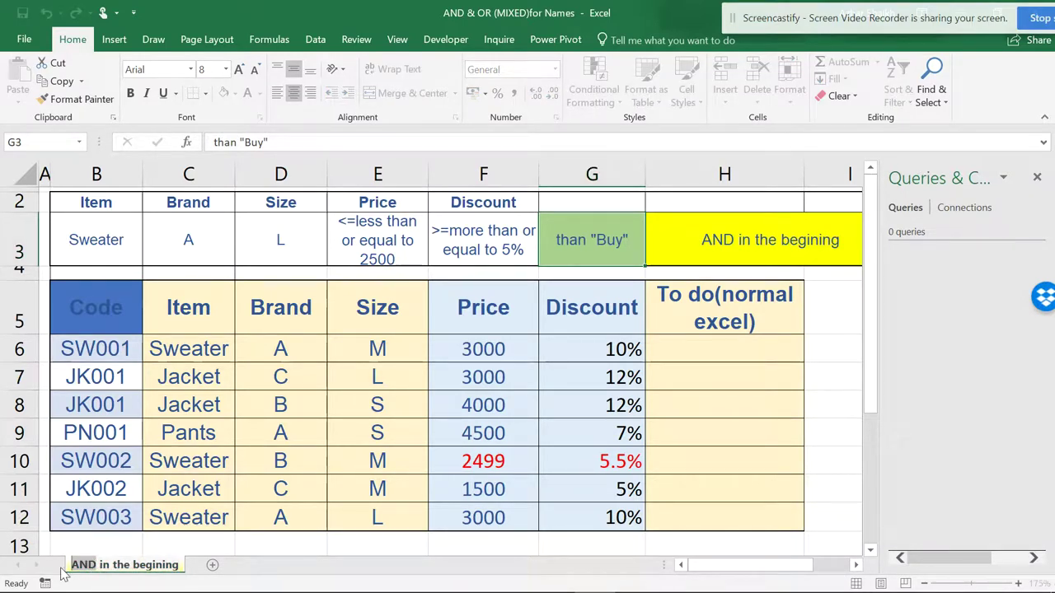
type("OR")
left_click(208, 492)
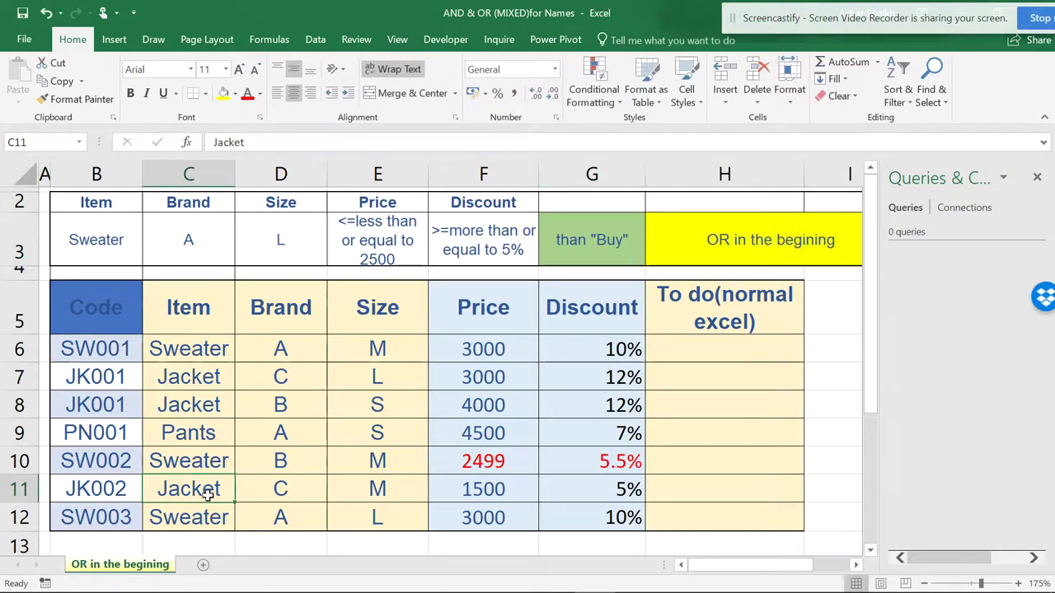
left_click(525, 369)
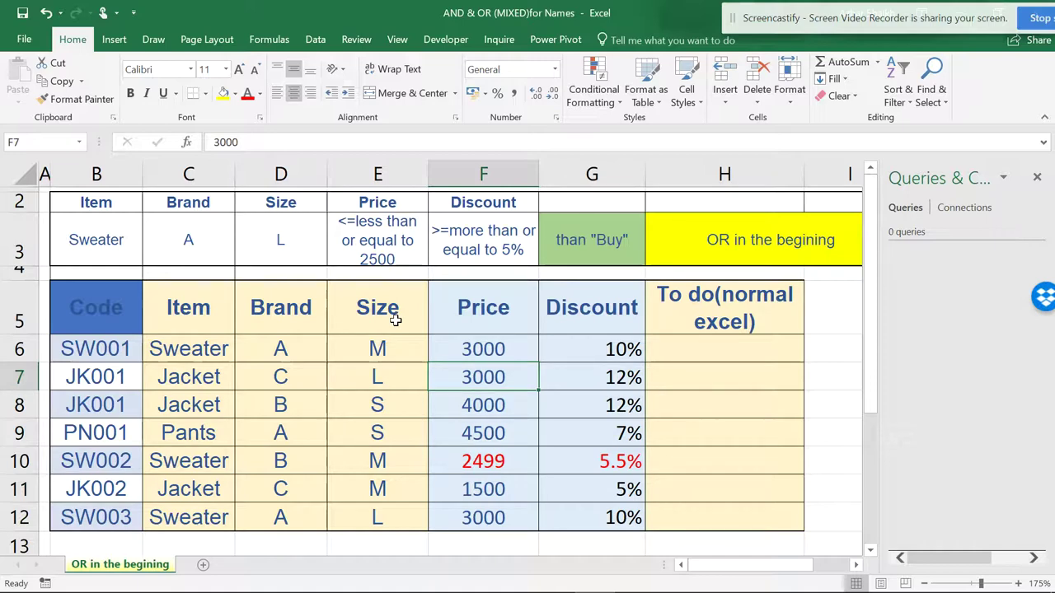
Convert B5:H12 into a table with headers and name it PQ_PPVT.
key("ctrl+t")
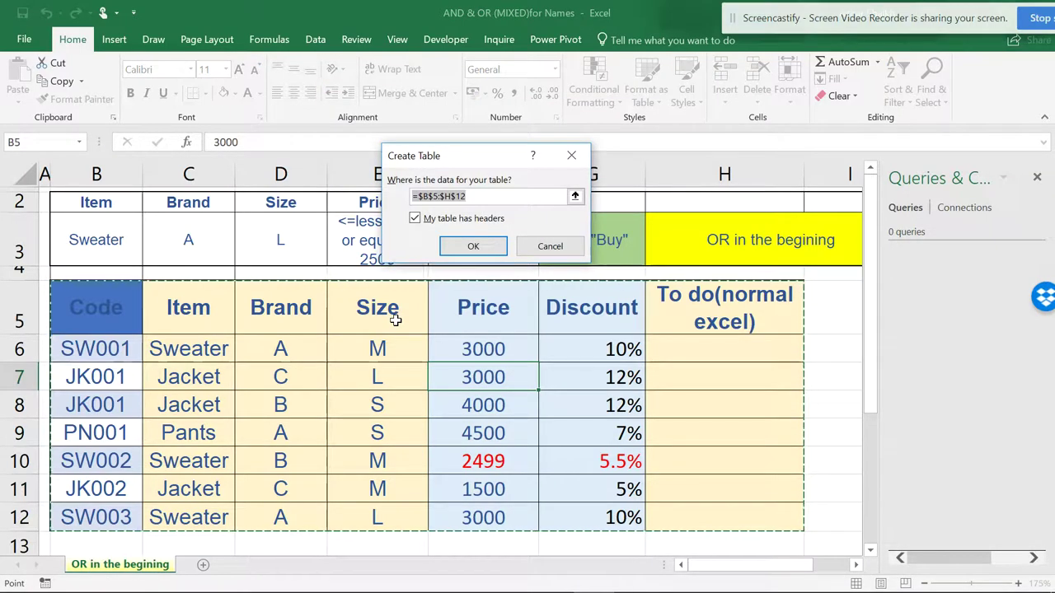
left_click(471, 249)
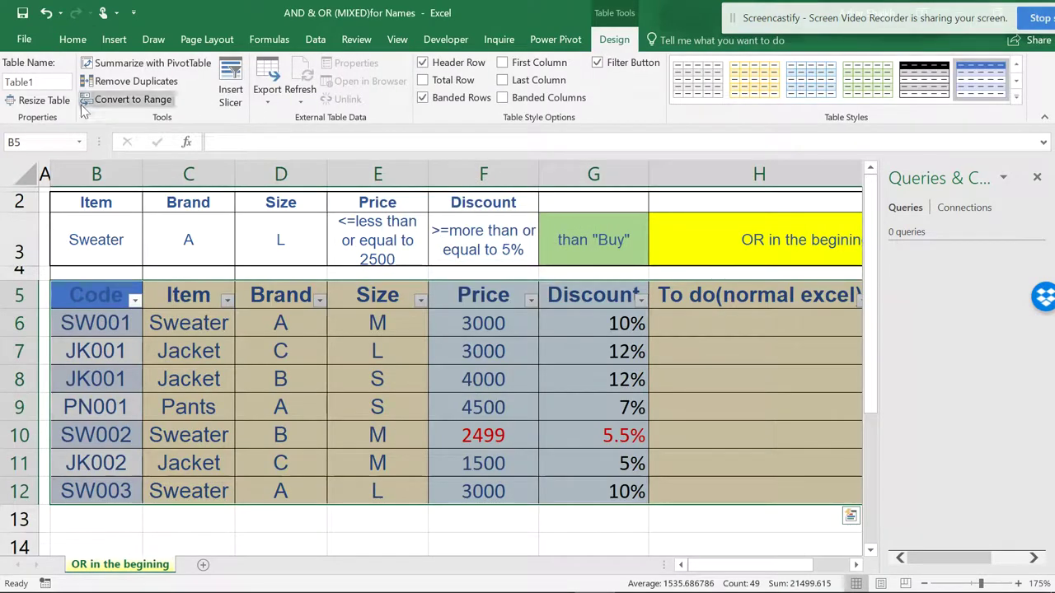
left_click(53, 83)
type("P")
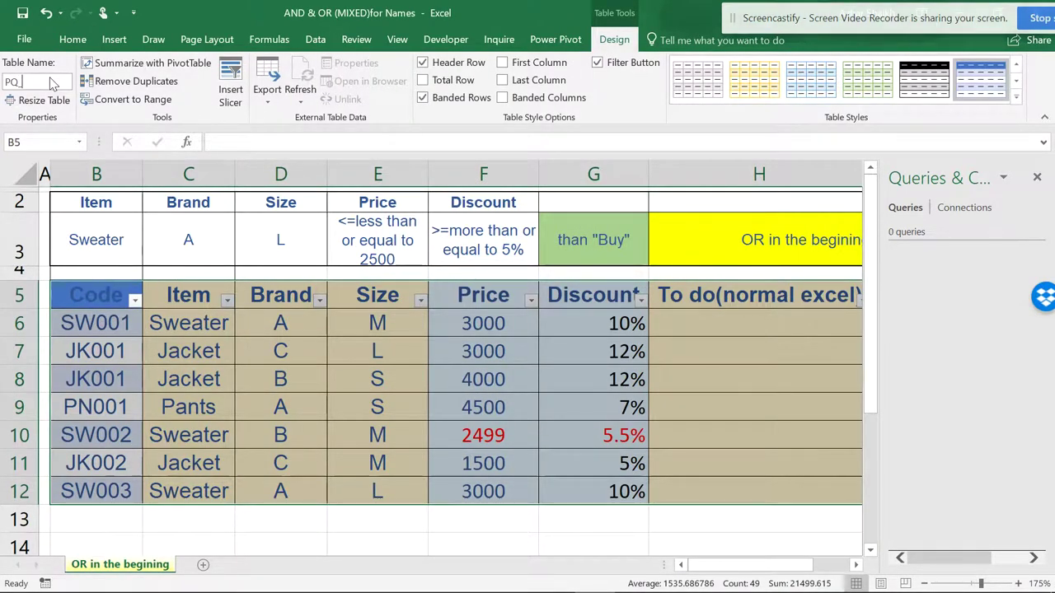
type("Q_PPVT")
key("Return")
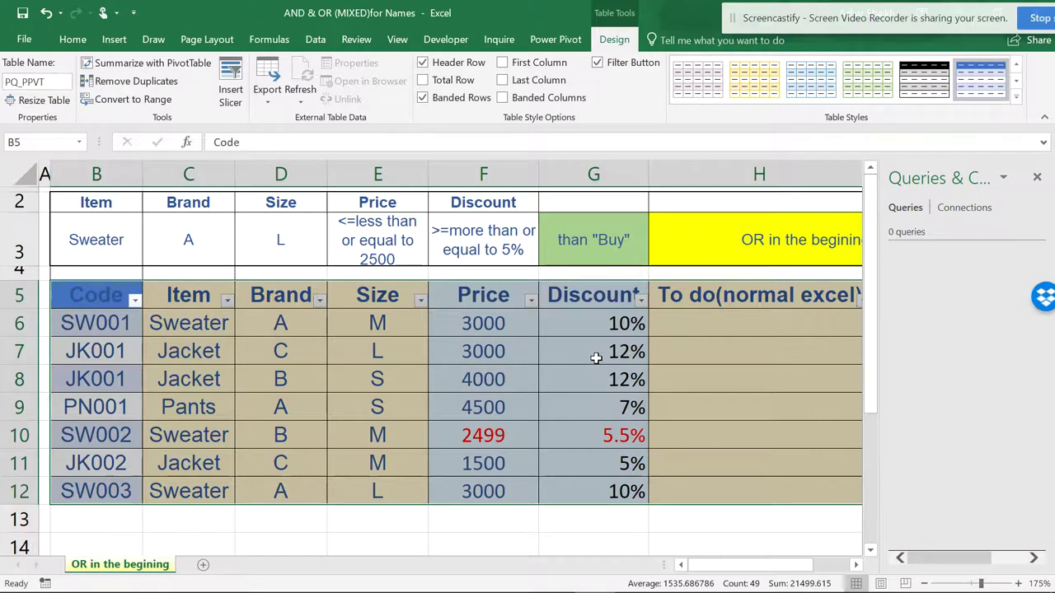
left_click(623, 369)
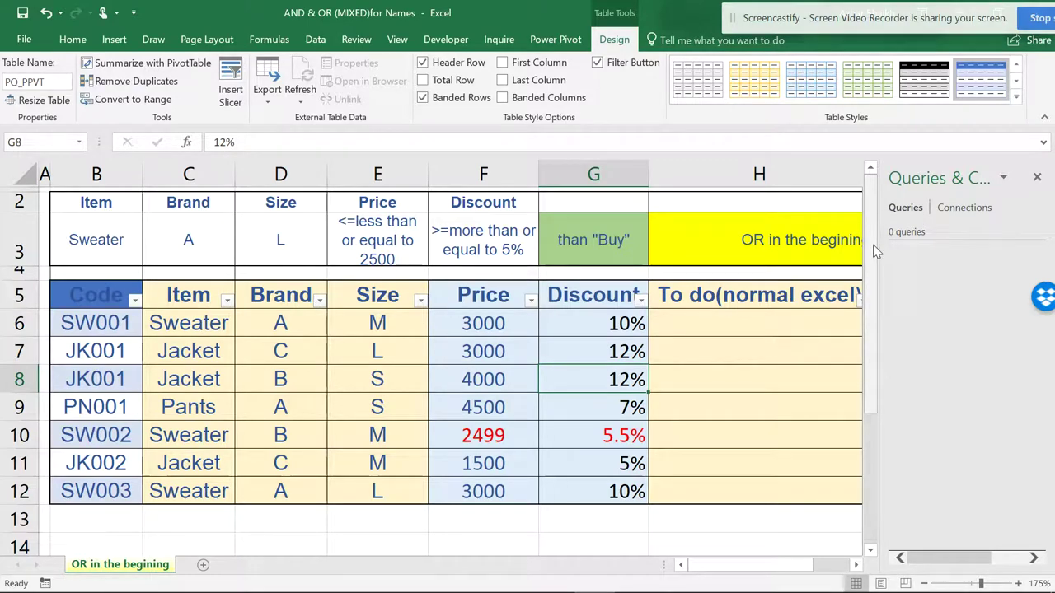
left_click(716, 323)
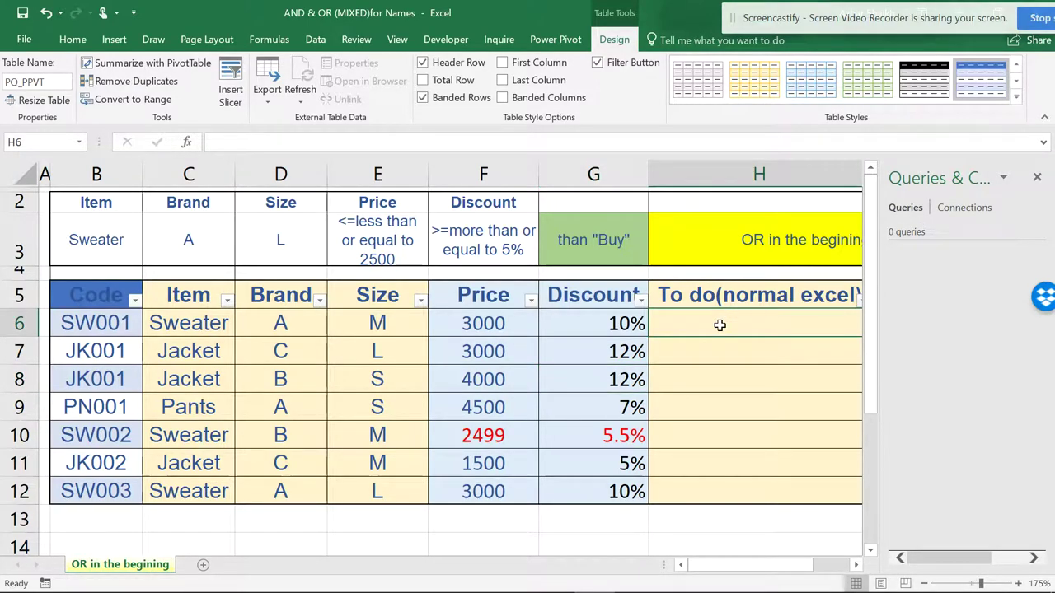
type("=")
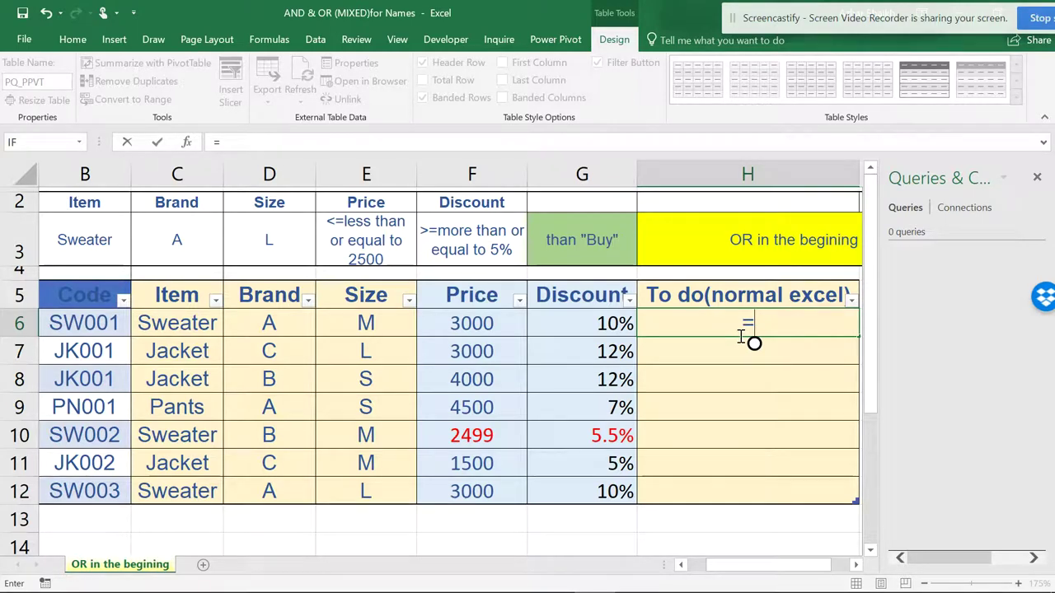
type("OR")
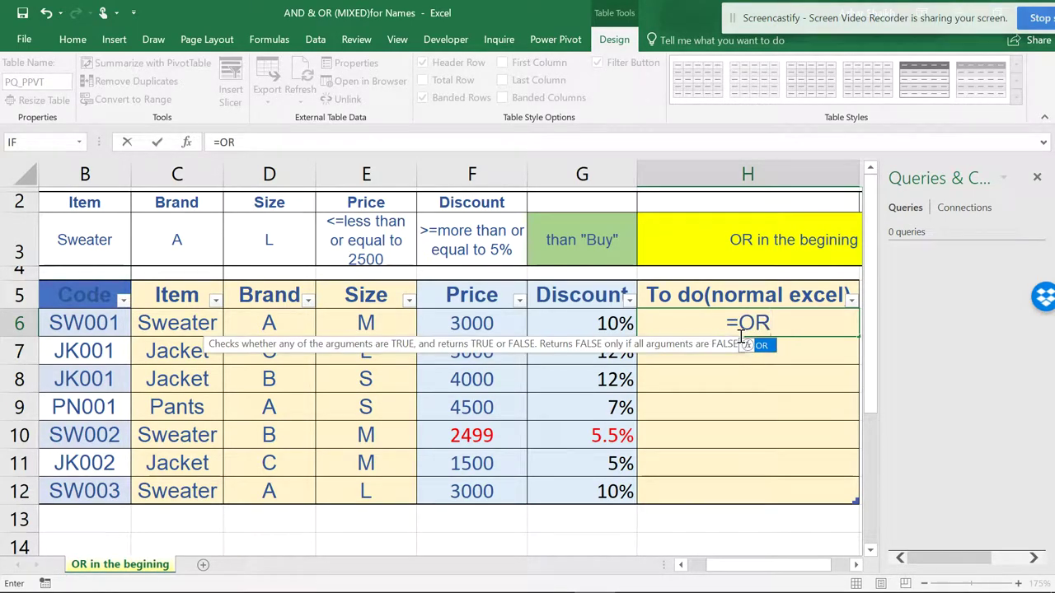
type("(")
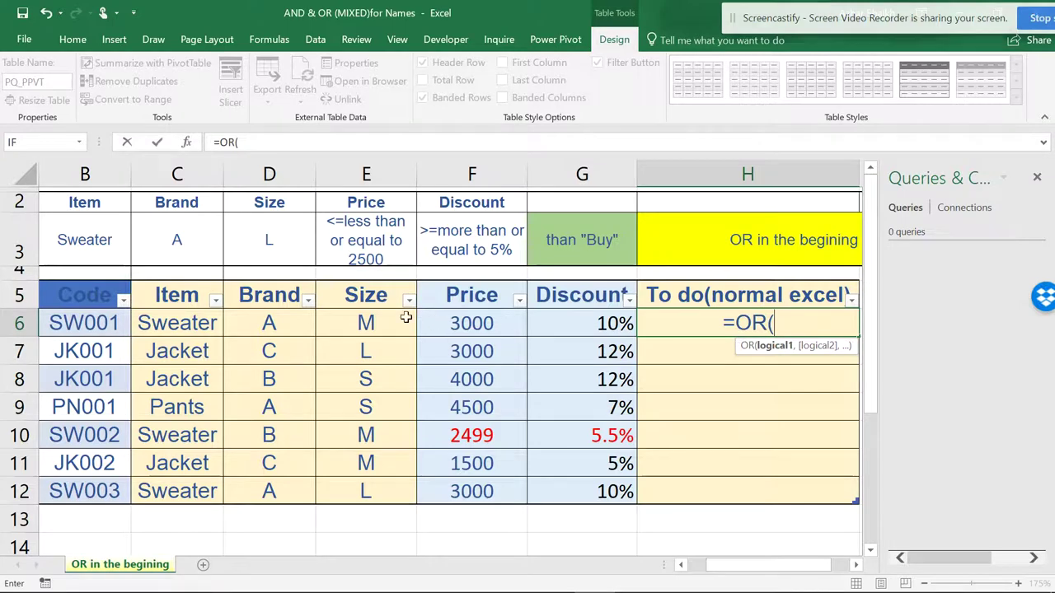
left_click(280, 325)
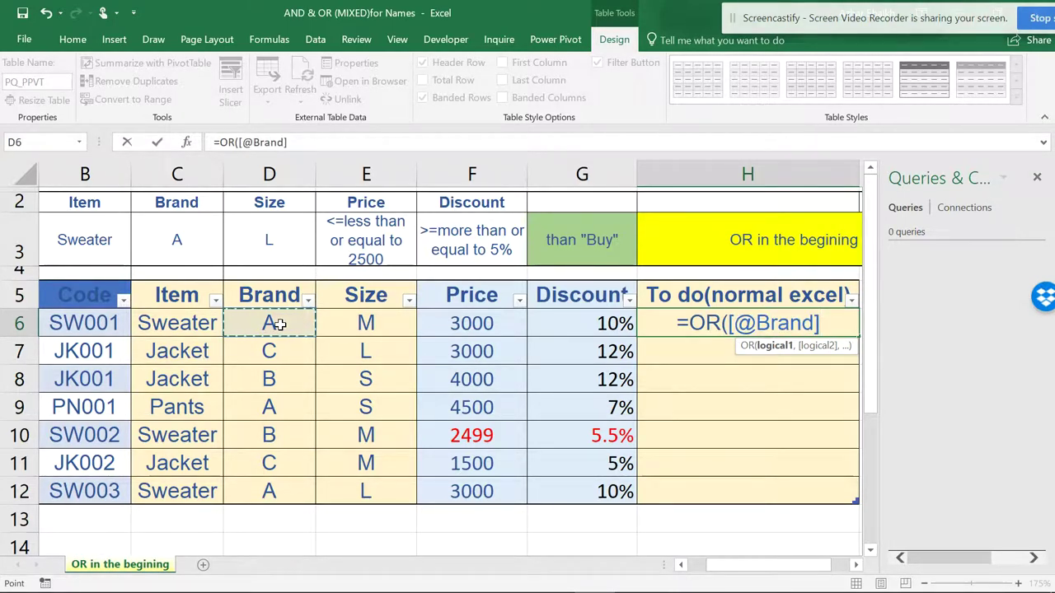
type("=\"")
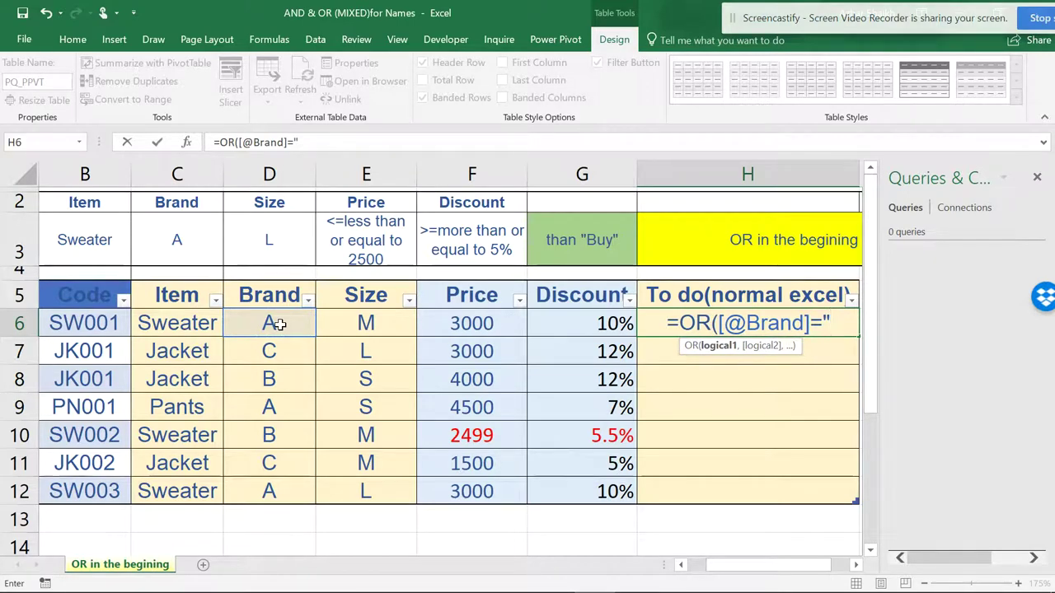
type("A")
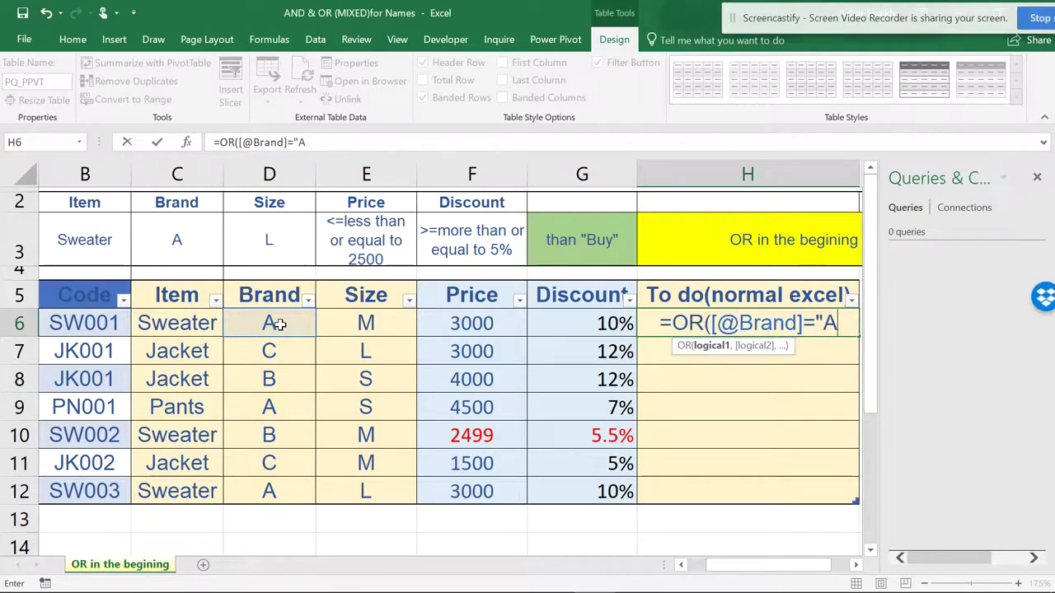
type("\"")
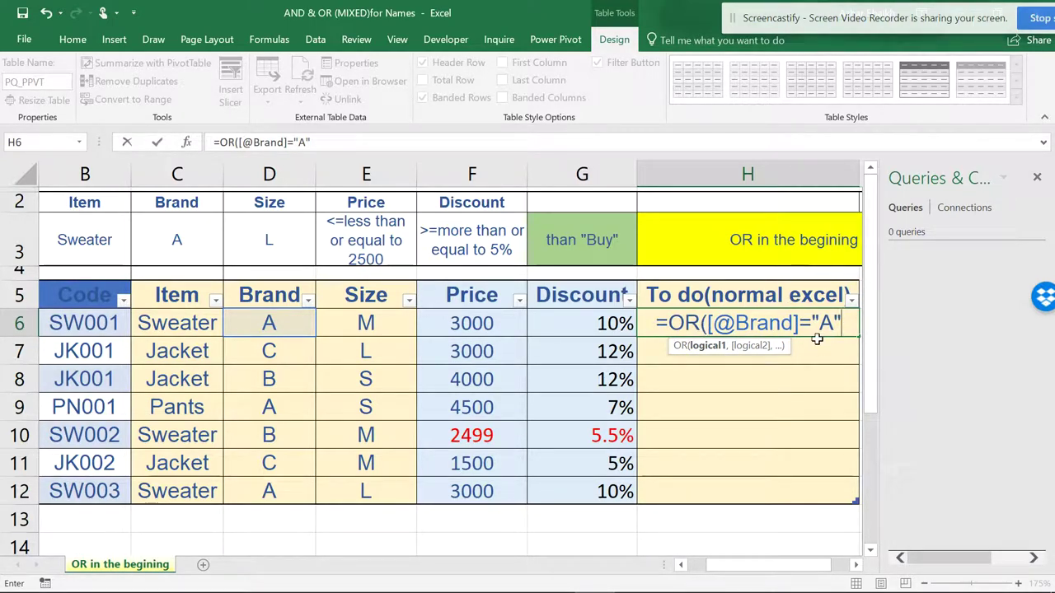
type(",")
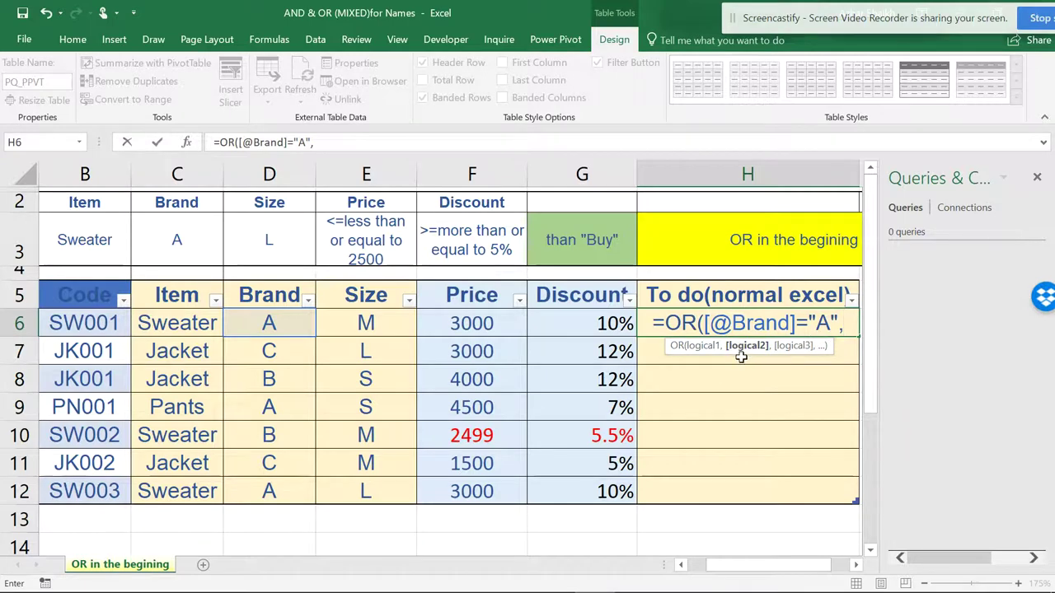
left_click(367, 319)
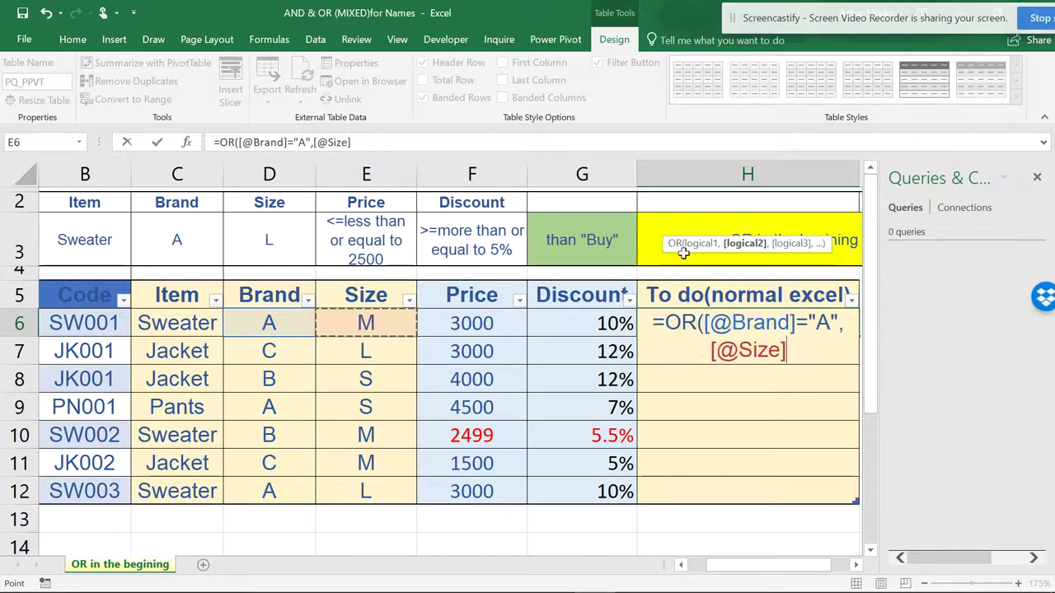
type("=\"")
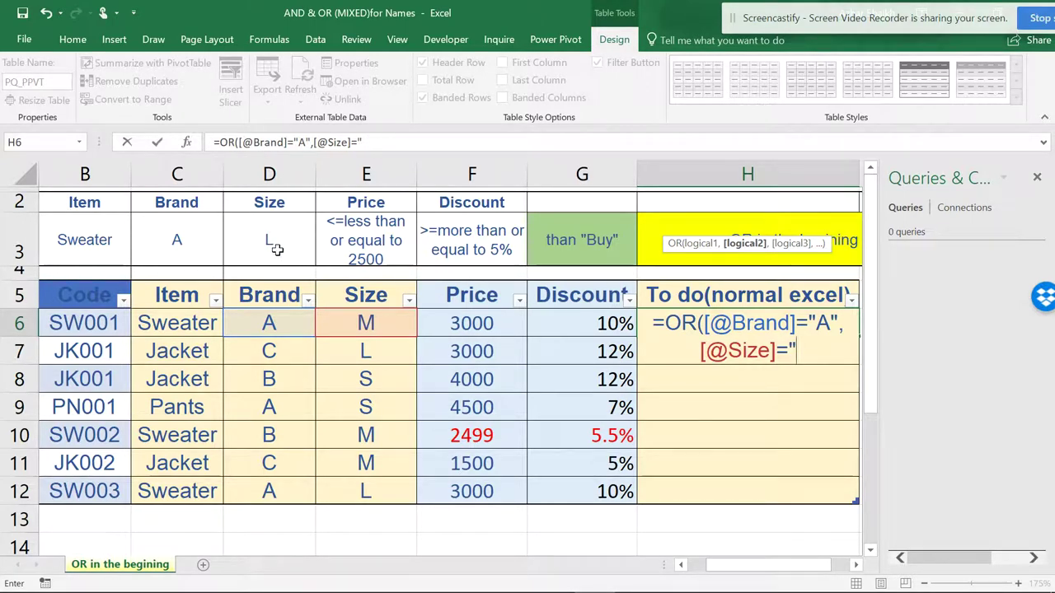
type("L\"")
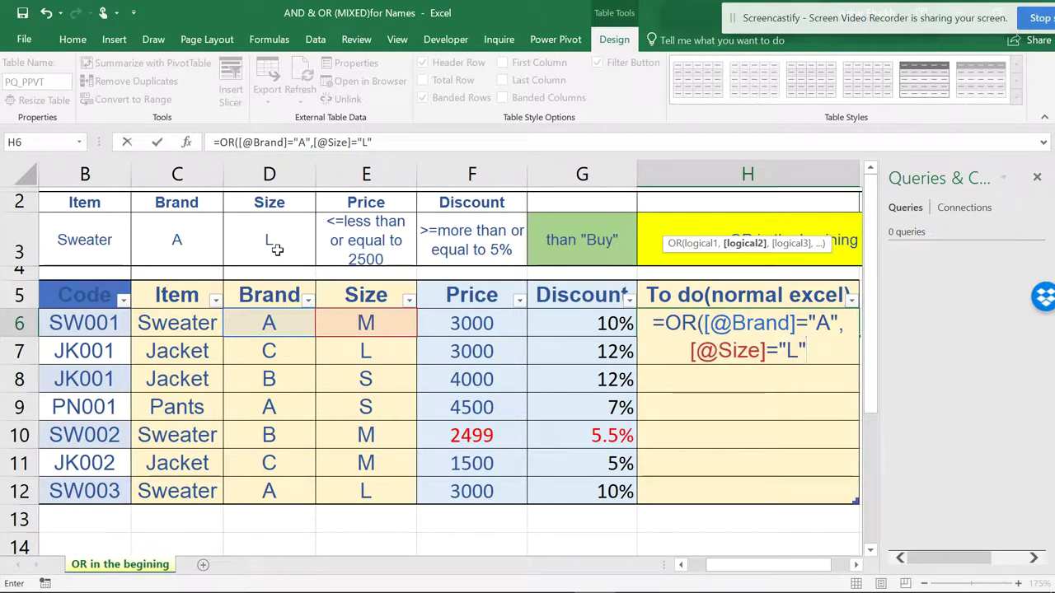
type(")")
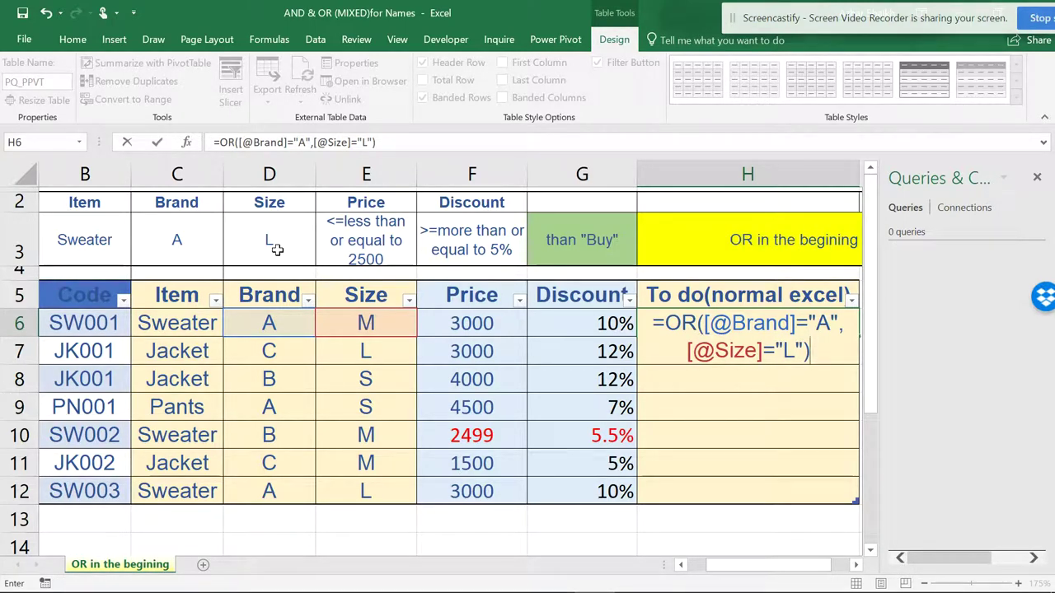
key("Return")
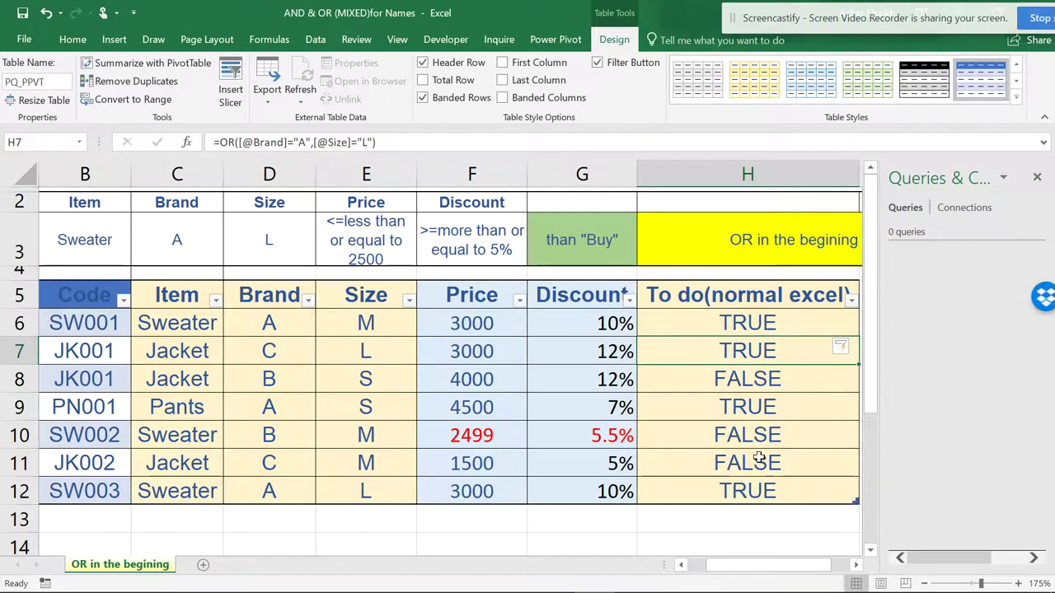
Wrap the H6 formula into =IF(OR(...),"Buy","Don't Buy") for the whole column.
left_click(285, 318)
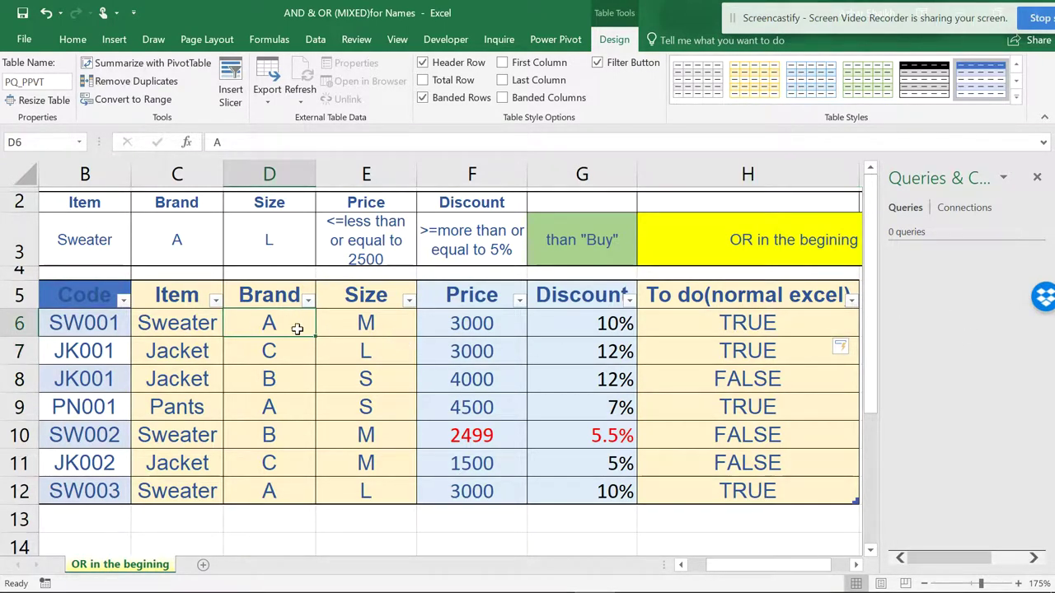
left_click(746, 322)
left_click(220, 141)
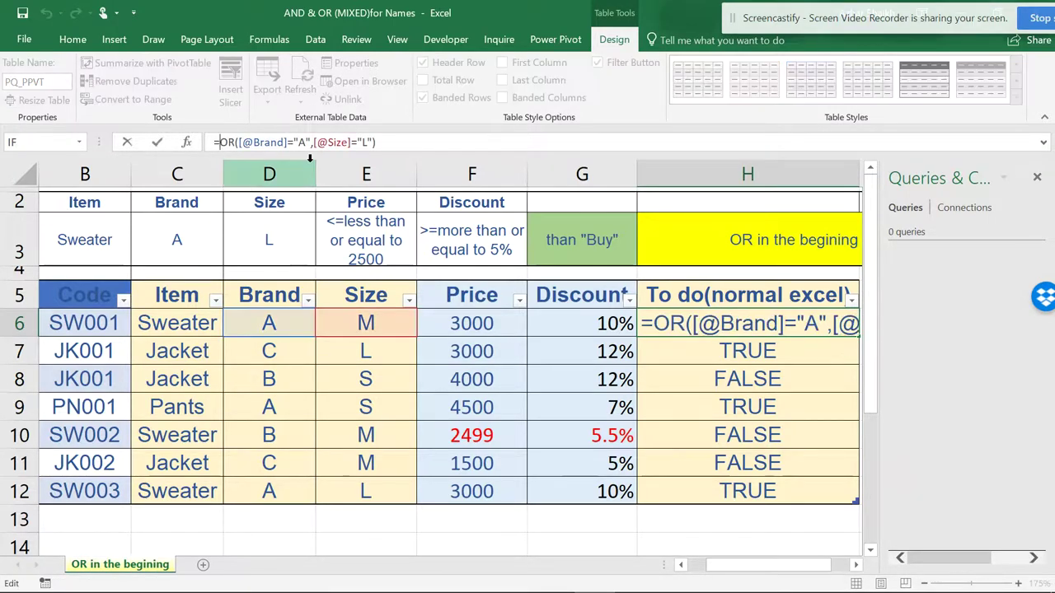
type("IF(")
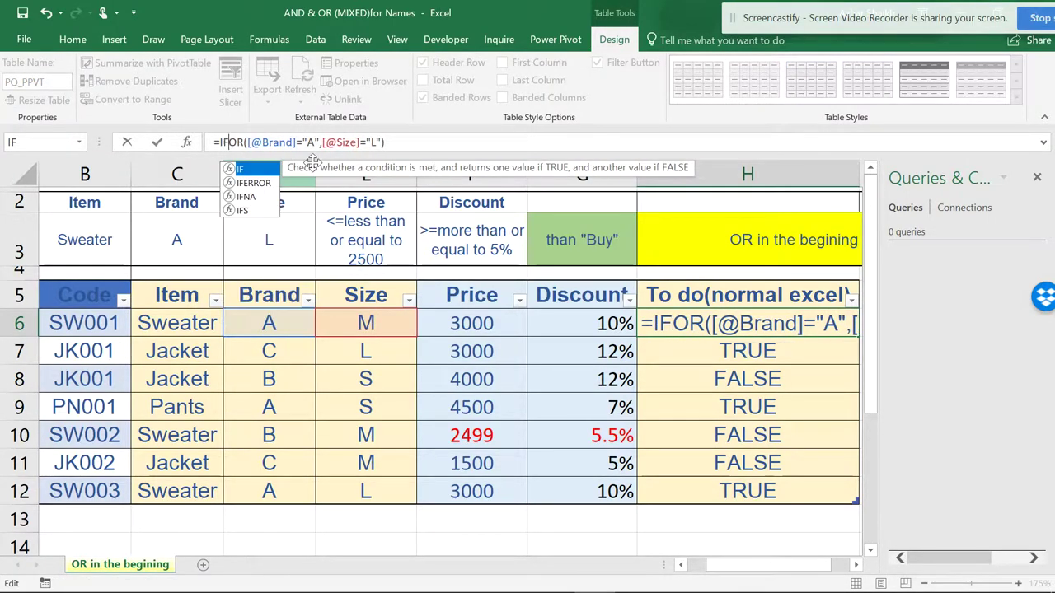
key("Home")
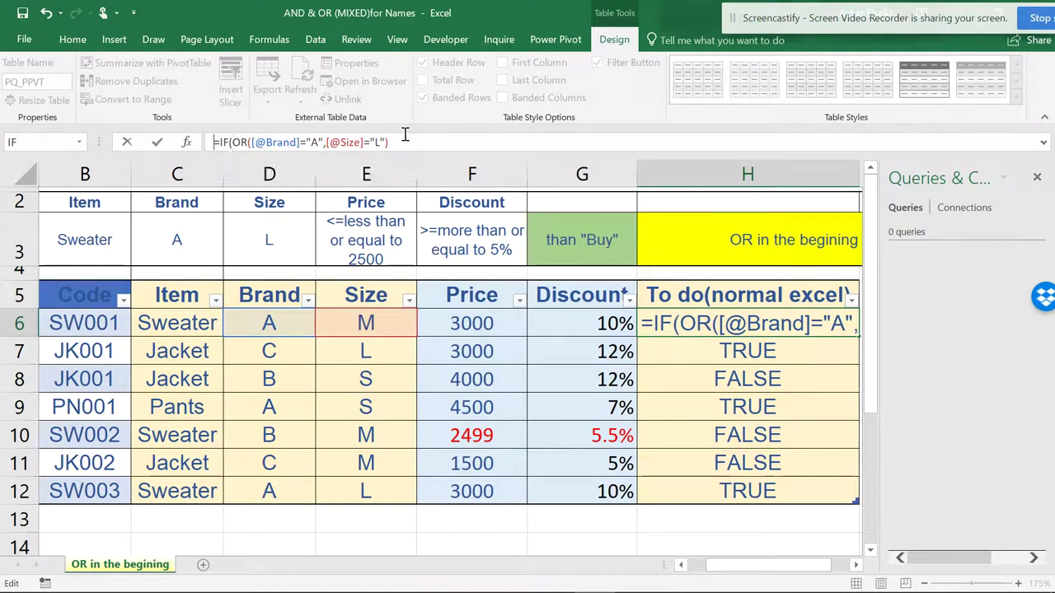
left_click(415, 146)
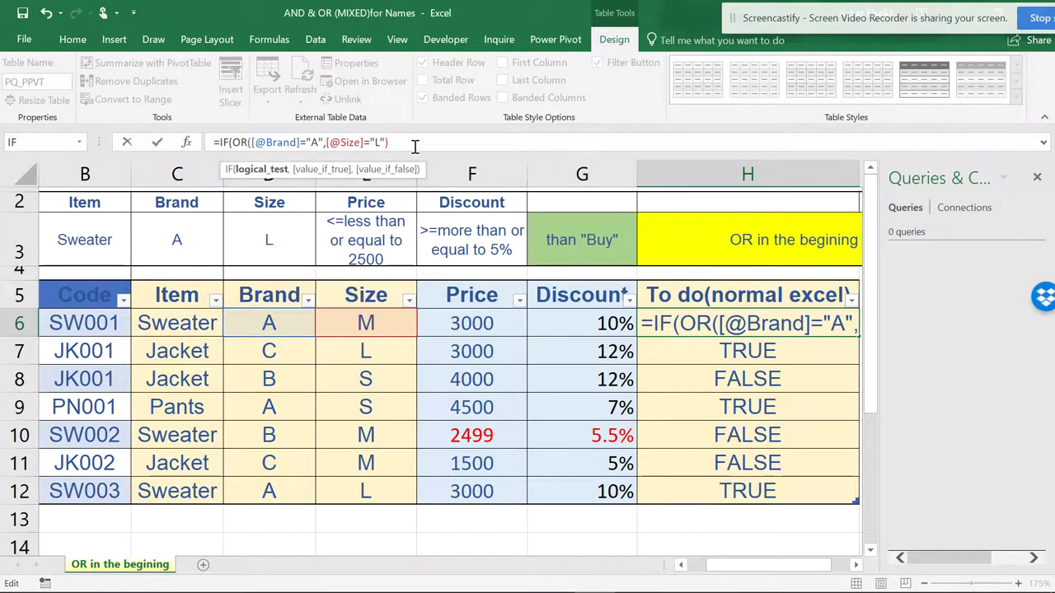
type(",")
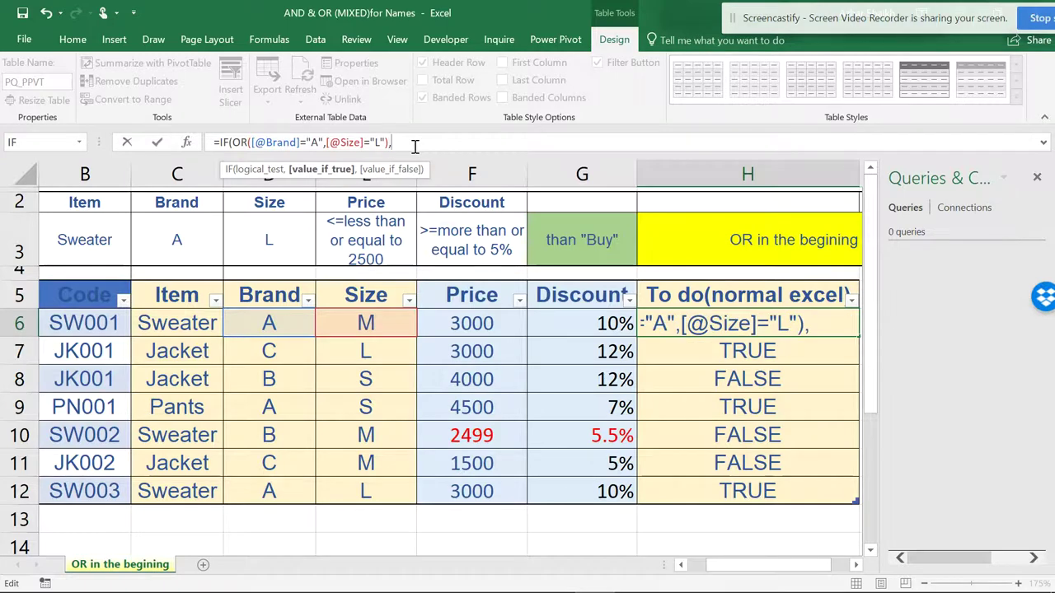
type("\"BUY")
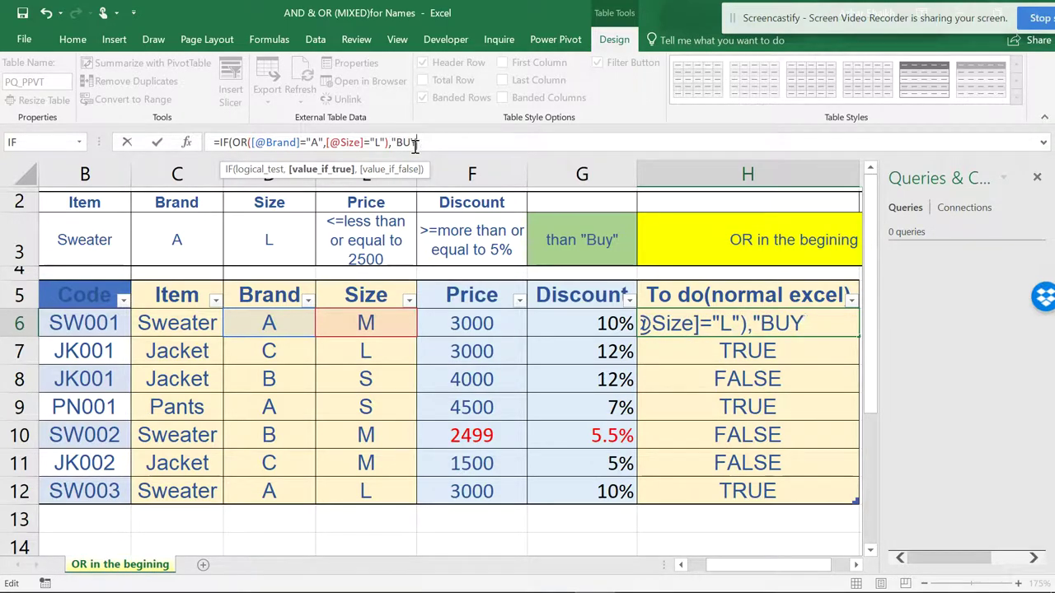
key("BackSpace")
key("BackSpace")
type("u")
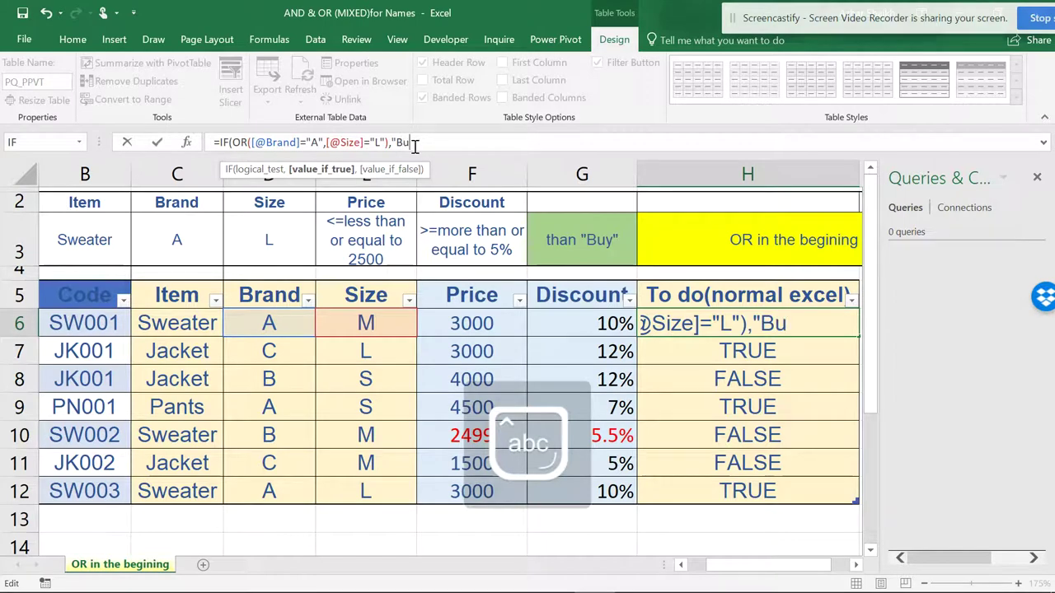
type("y\",")
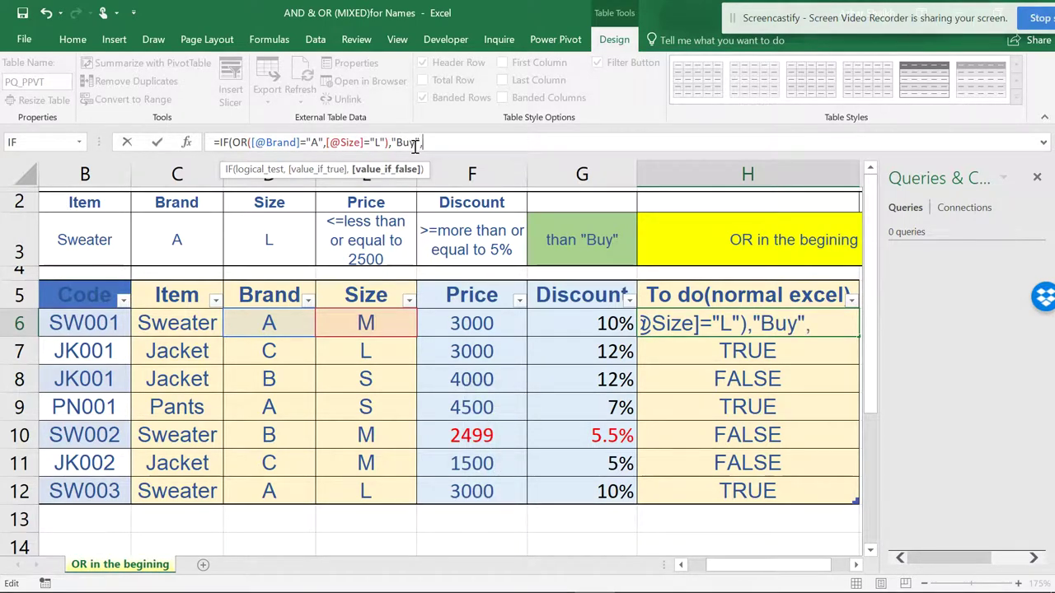
type("\"d")
key("BackSpace")
type("D")
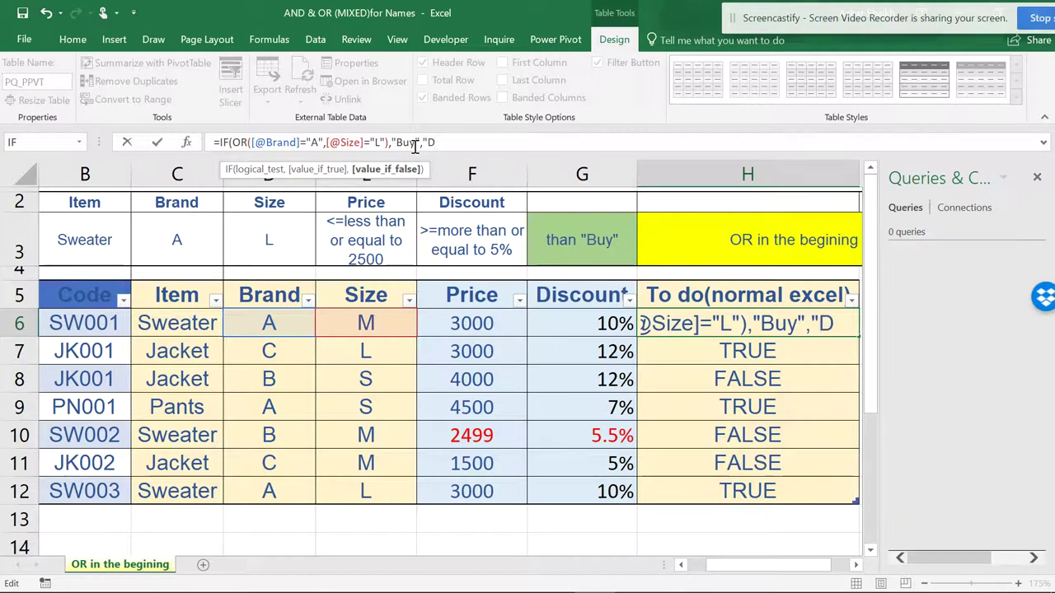
type("on't ")
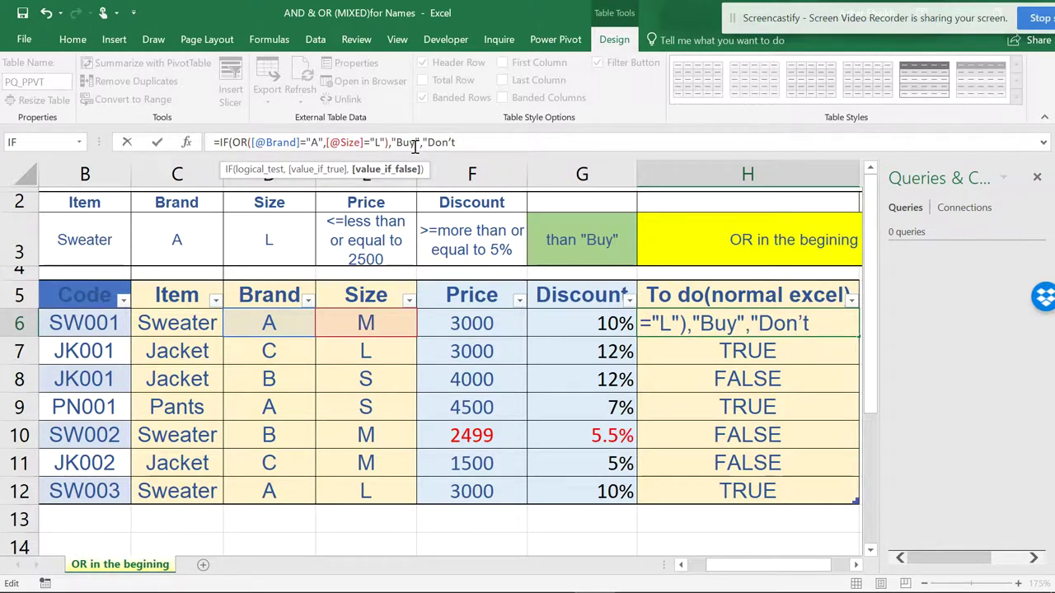
type("Buy\")")
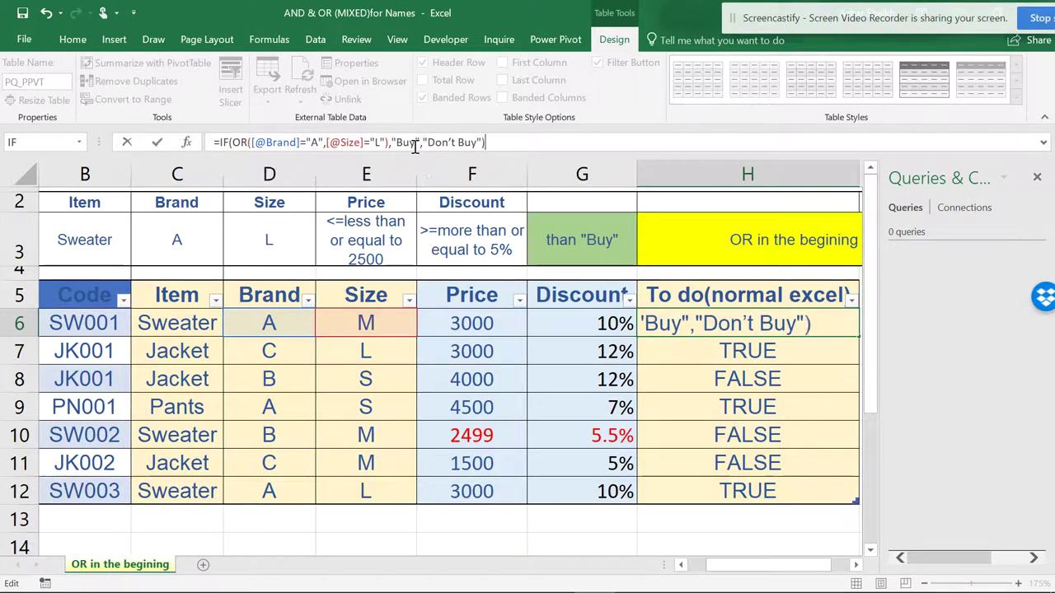
key("Return")
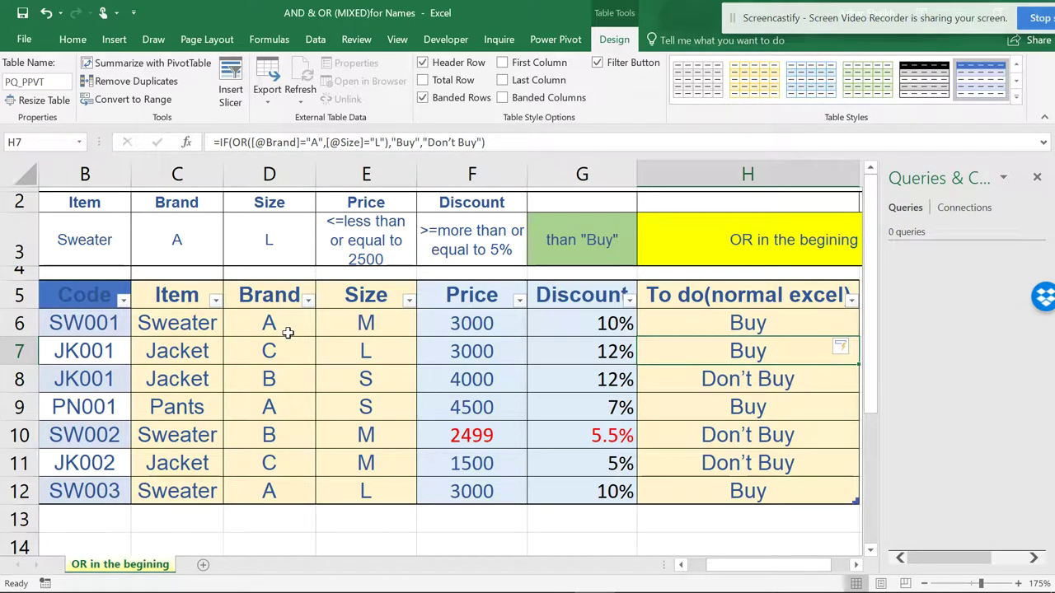
left_click(284, 331)
left_click(360, 355)
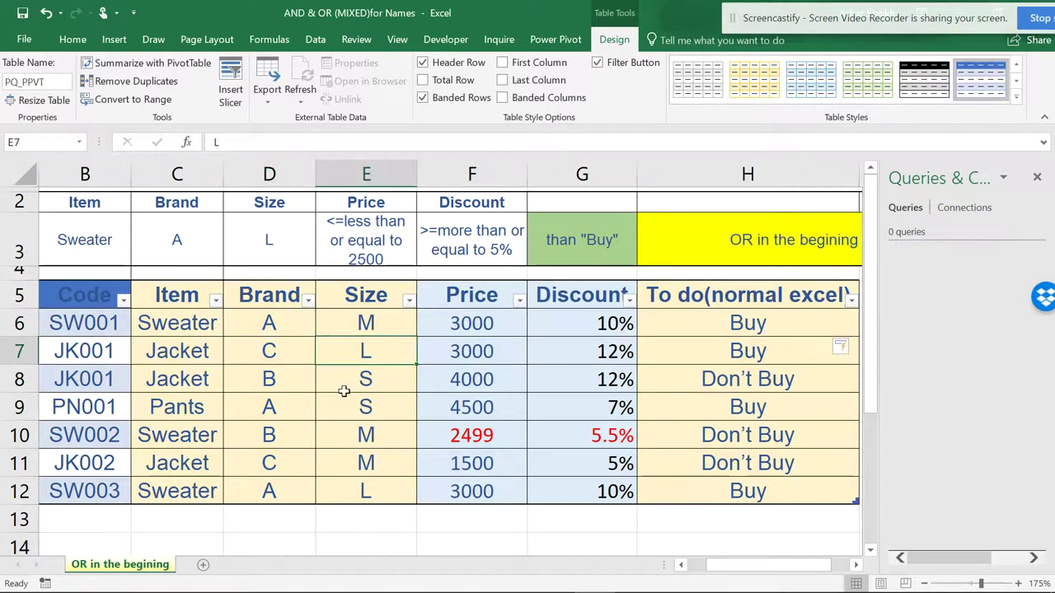
left_click(280, 406)
left_click(362, 491)
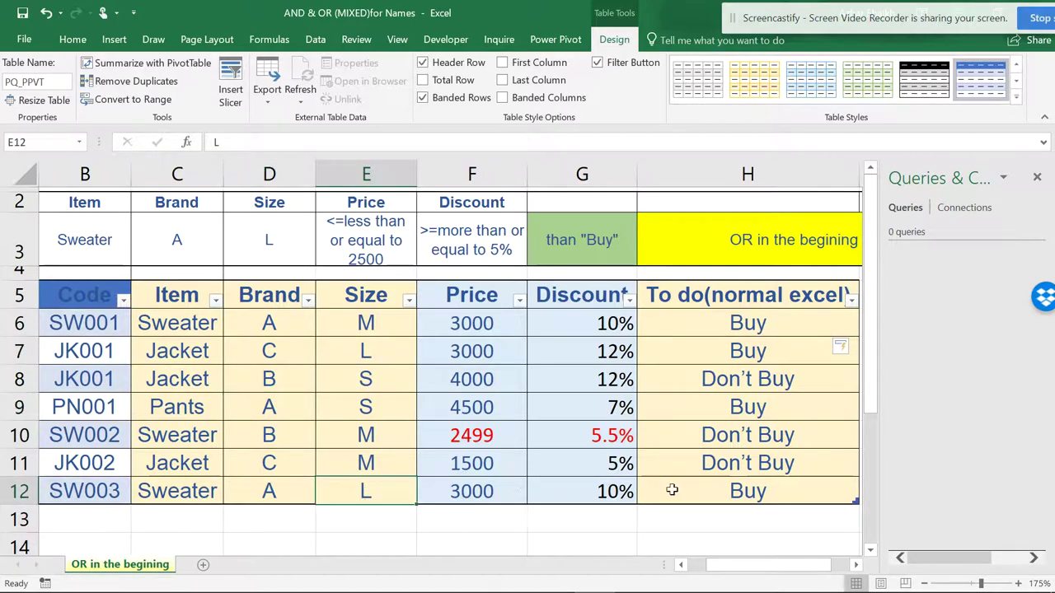
left_click(716, 488)
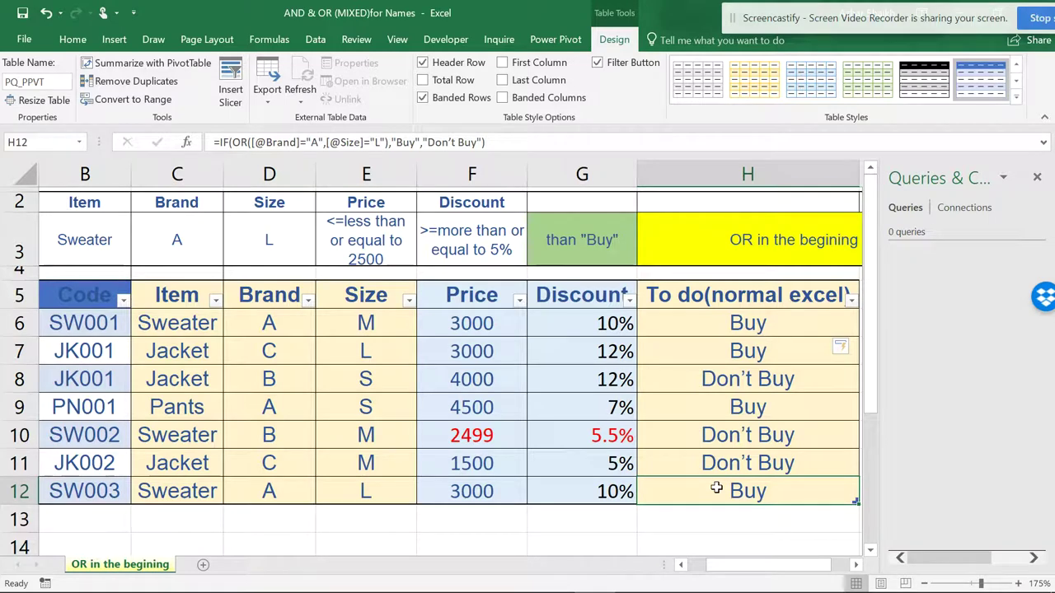
left_click(256, 498)
left_click(358, 494)
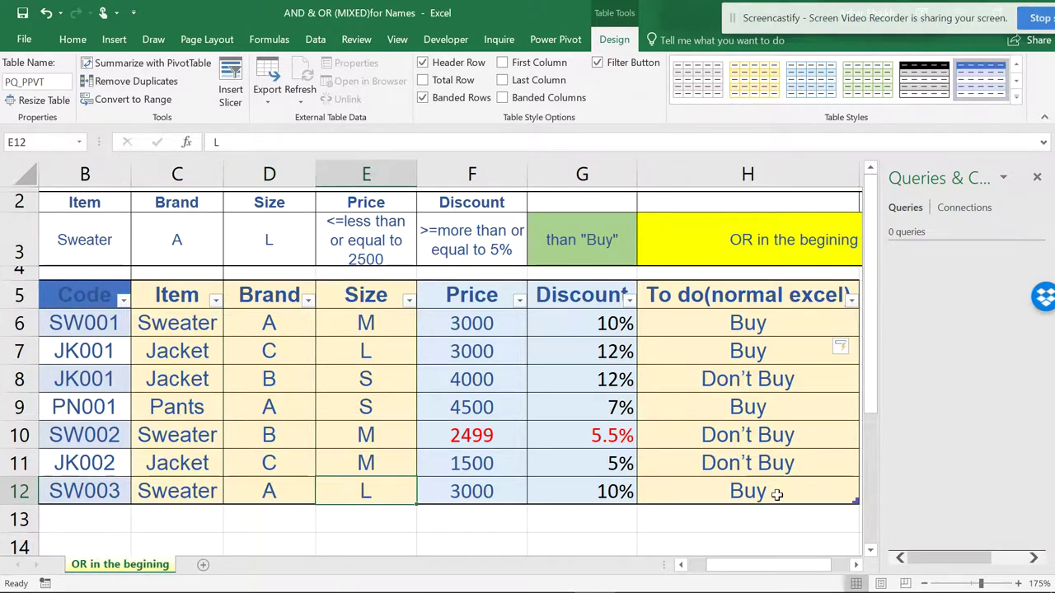
left_click(776, 494)
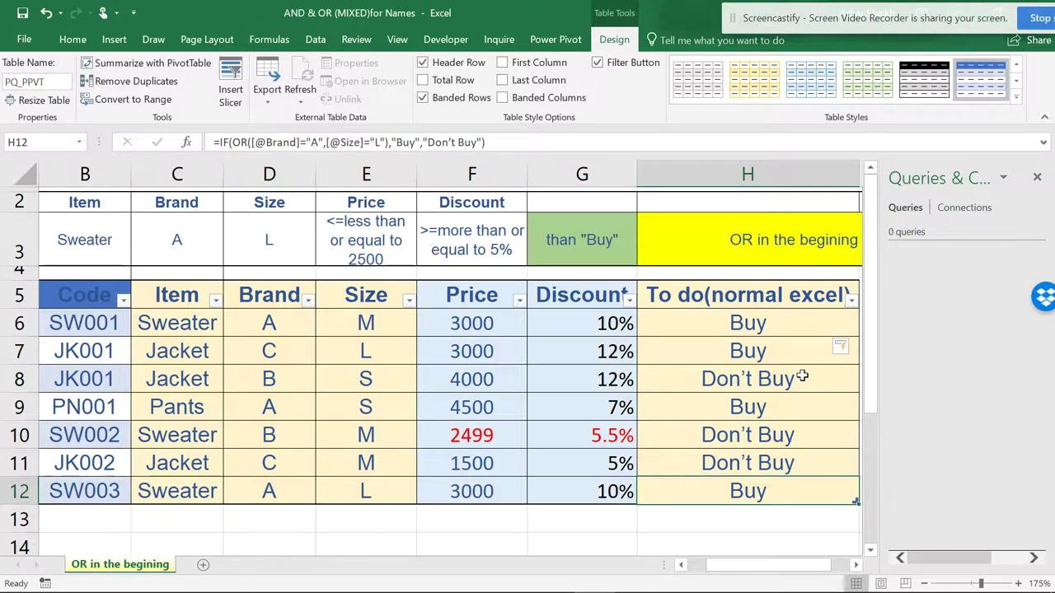
left_click(512, 356)
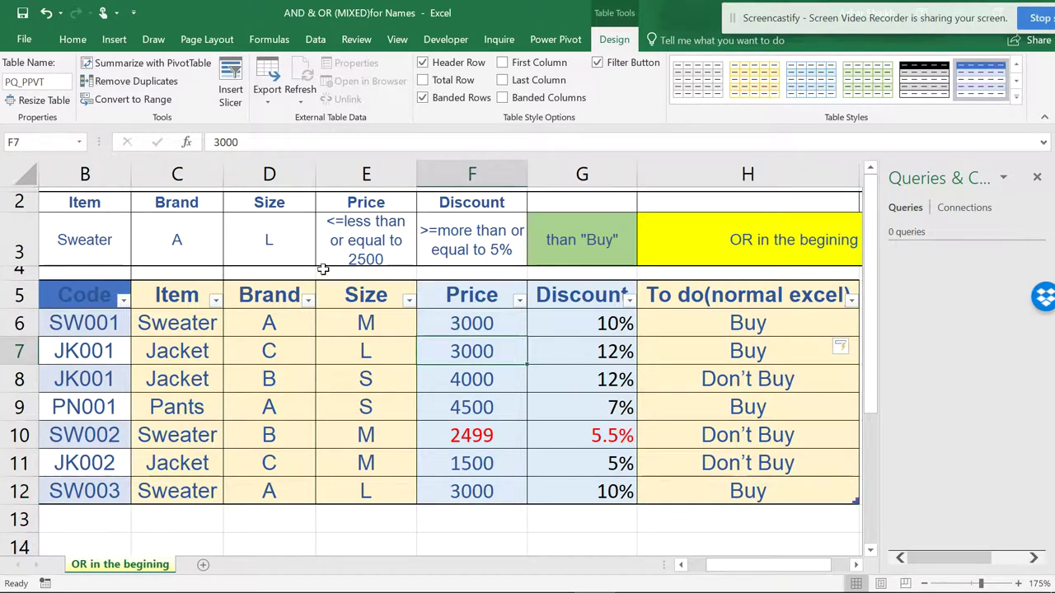
Select the PQ_PPVT table and load it into Power Query via From Table/Range.
left_click(316, 39)
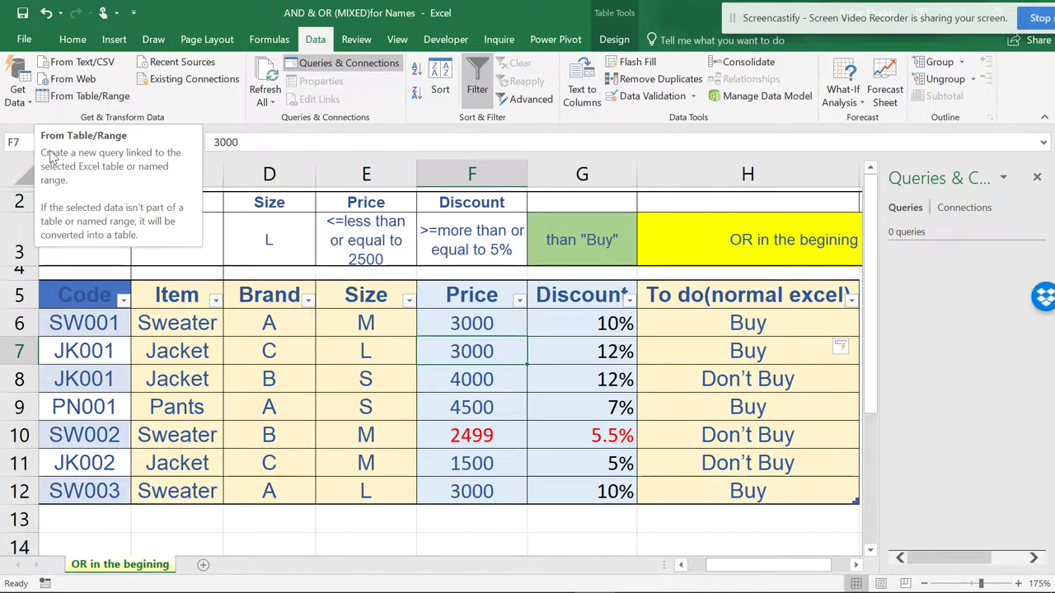
left_click(14, 142)
left_click(215, 349)
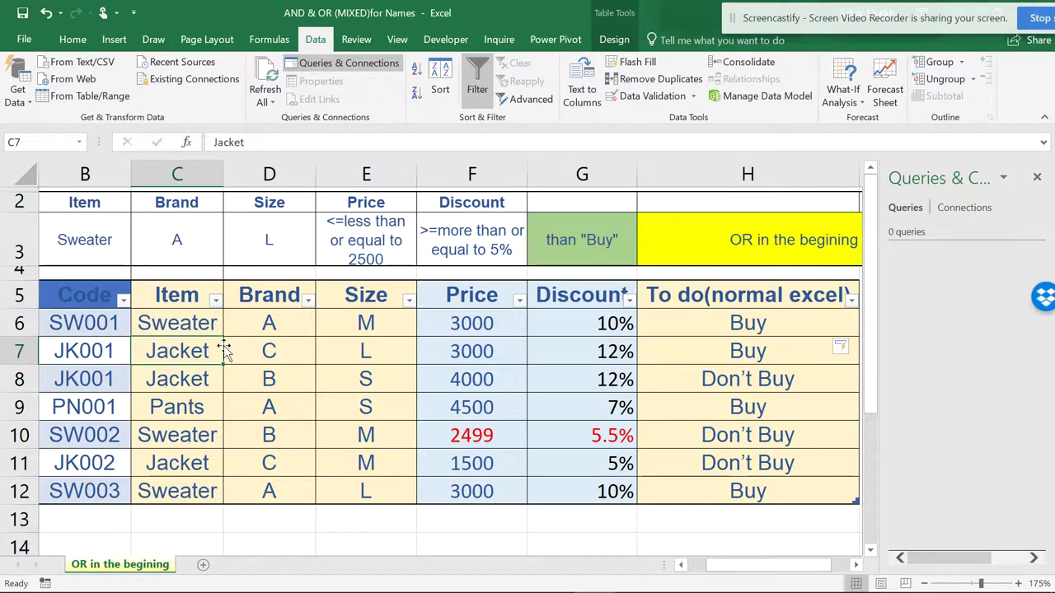
left_click(86, 143)
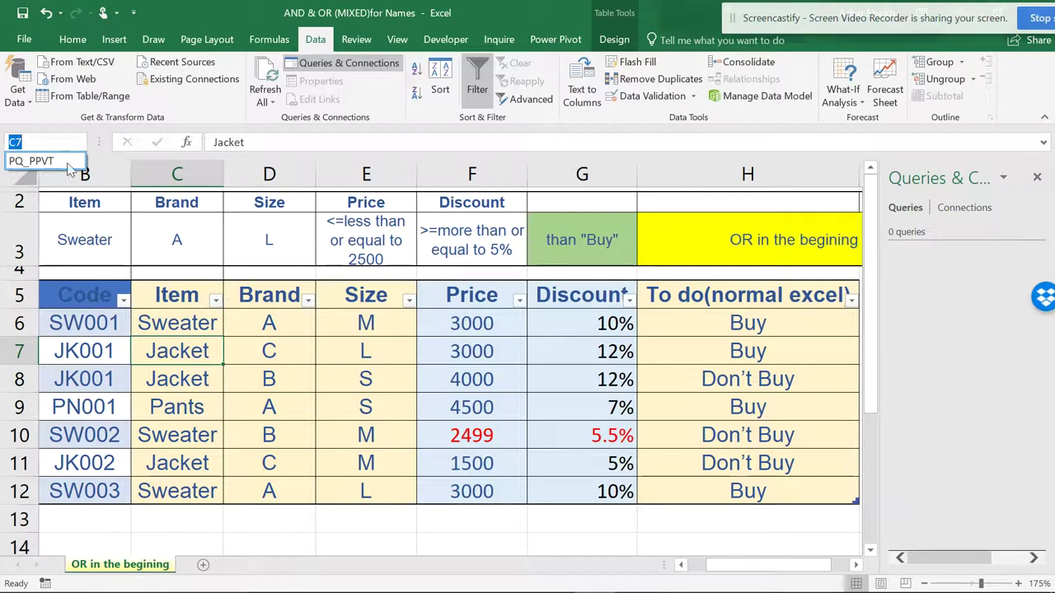
left_click(68, 162)
left_click(370, 323)
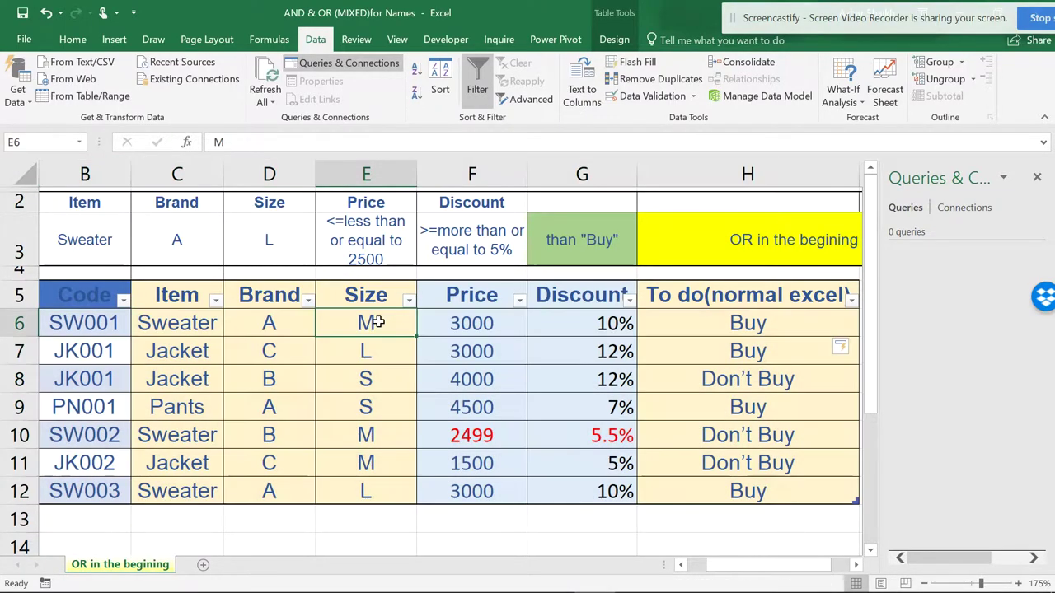
left_click(89, 97)
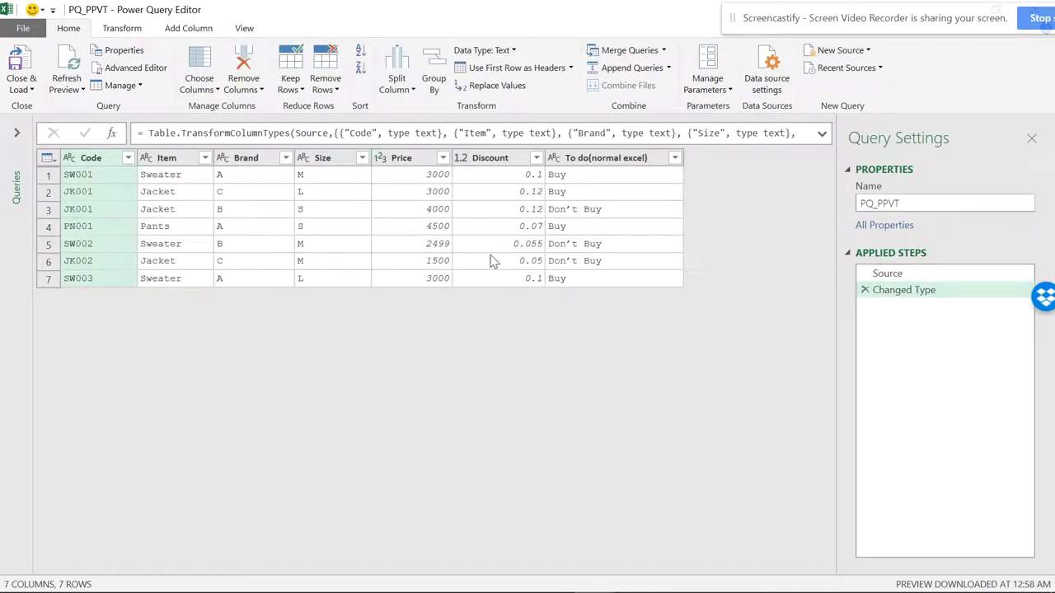
Change the Discount column type to Percentage, replacing the current type conversion.
left_click(460, 161)
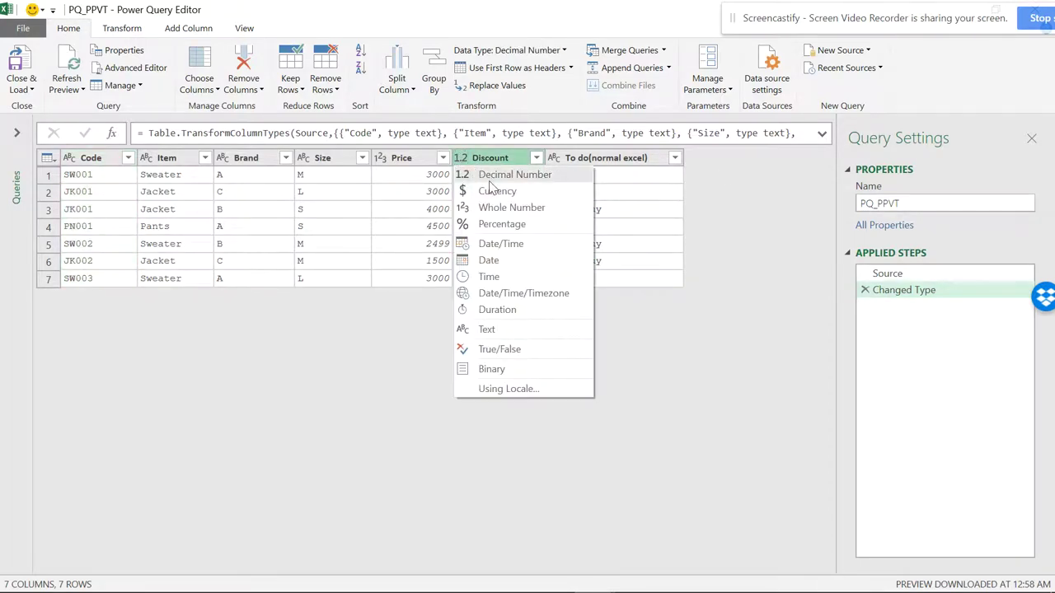
left_click(508, 226)
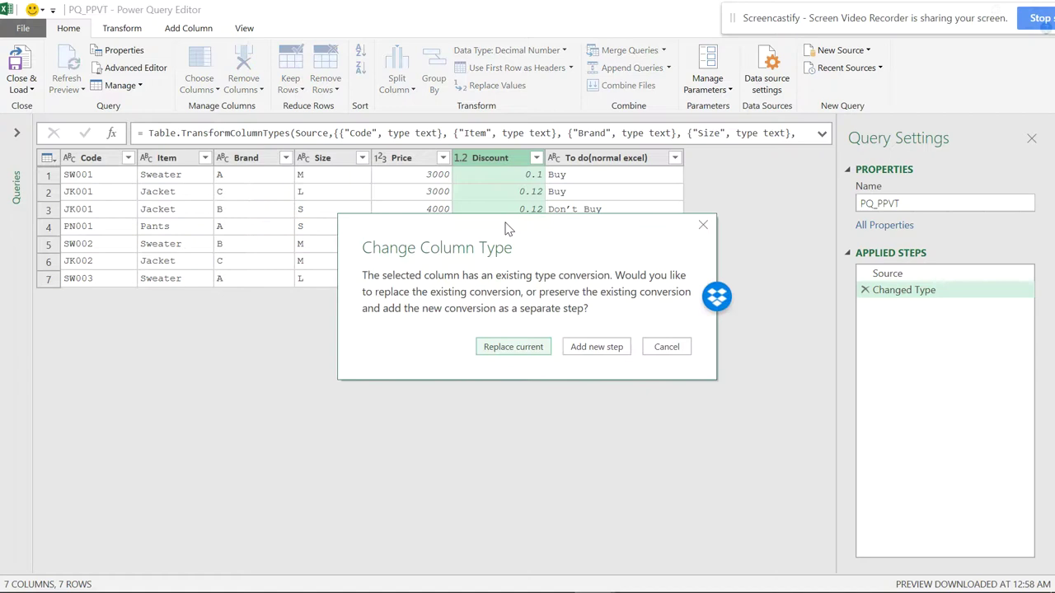
left_click(513, 347)
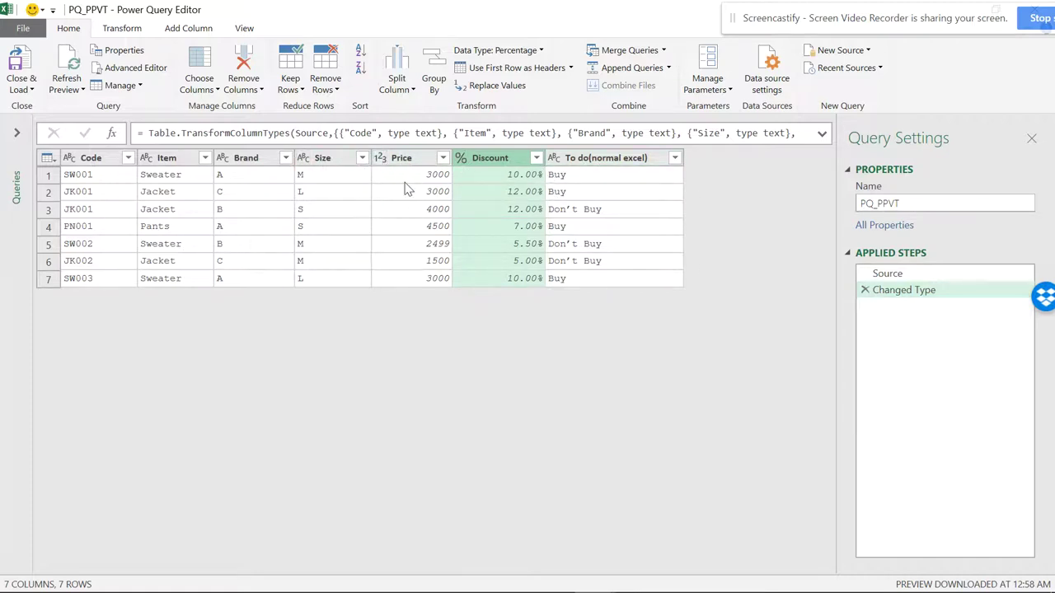
left_click(626, 161)
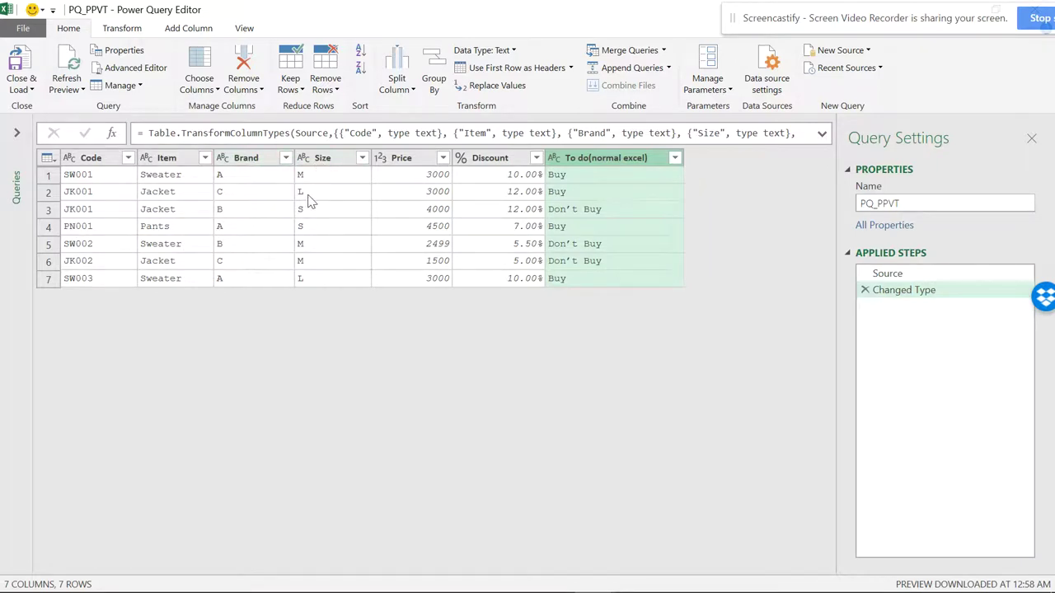
left_click(181, 32)
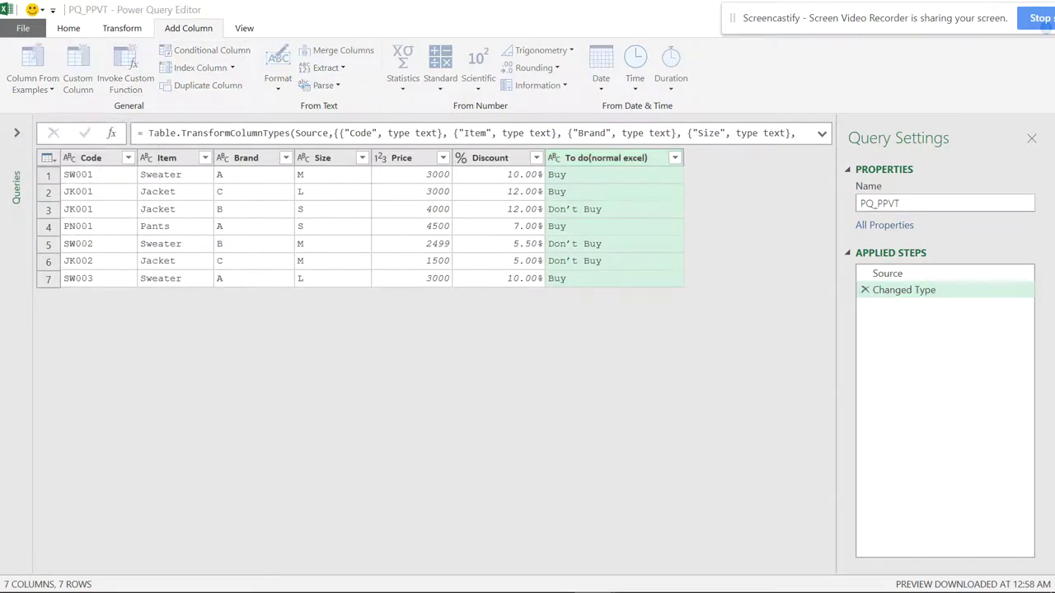
Add a custom column named PQ and trim its formula to begin with '= if'.
left_click(83, 70)
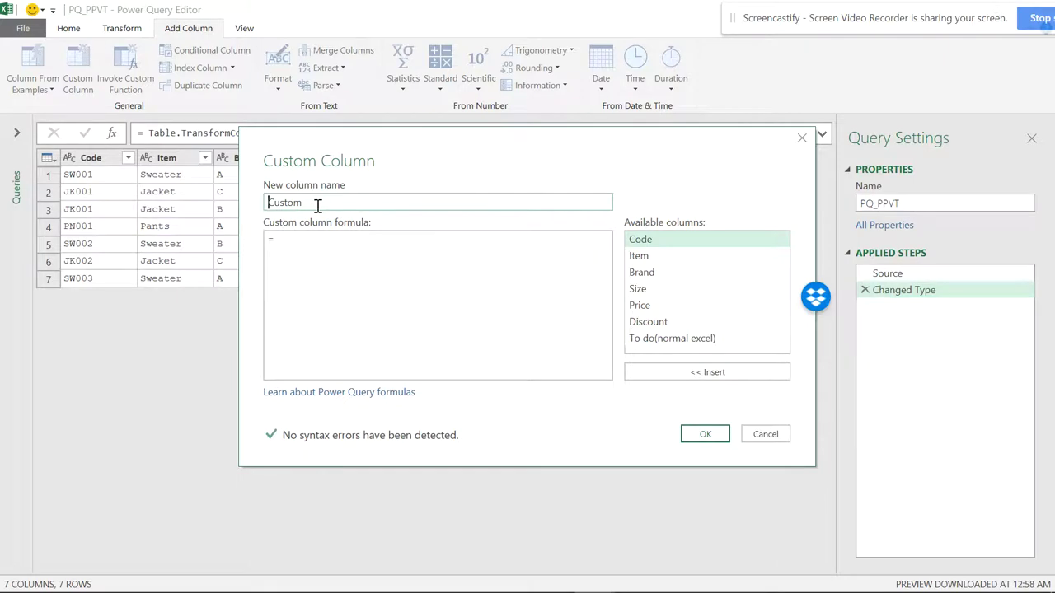
double_click(317, 204)
key("Caps_Lock")
type("PQ")
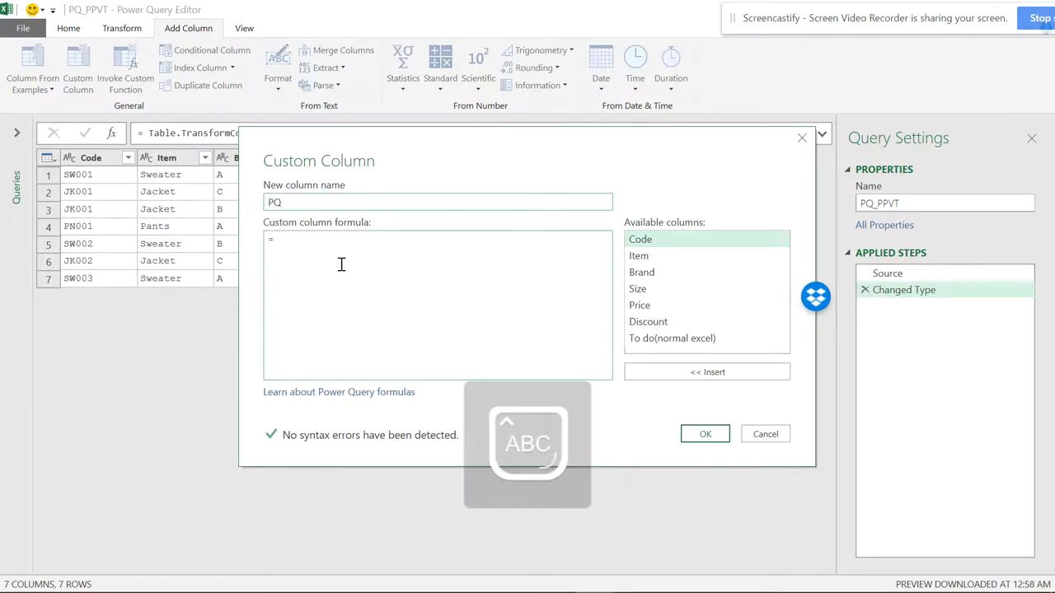
key("Caps_Lock")
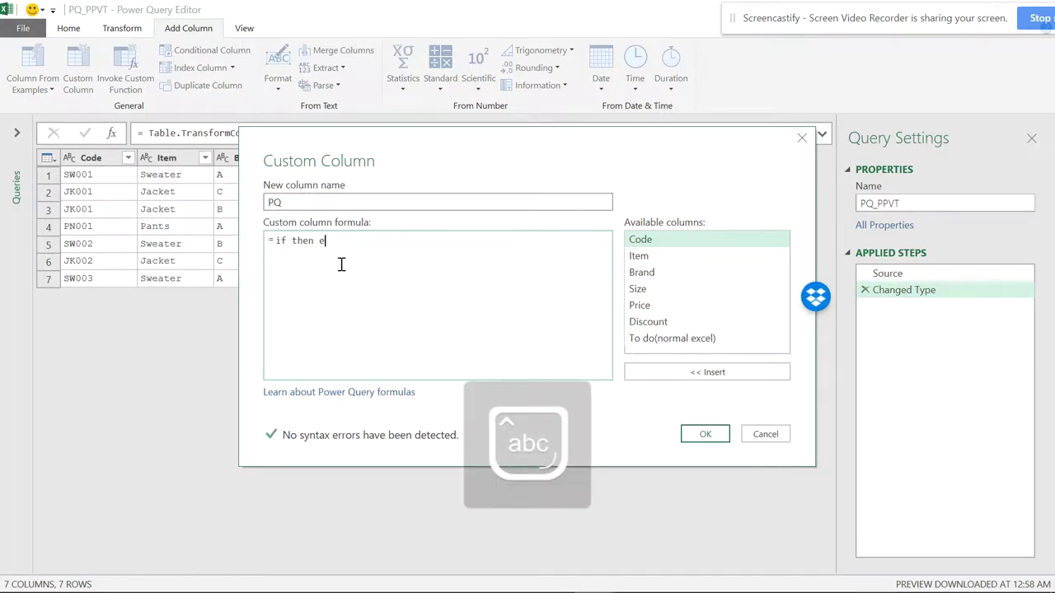
type("lse")
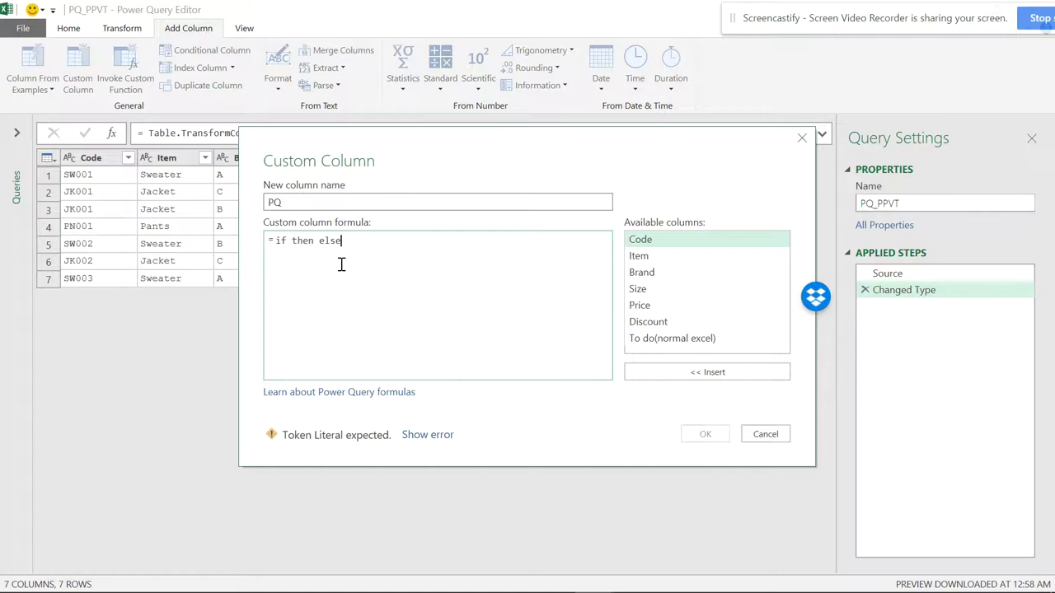
left_click(292, 240)
left_click_drag(342, 241, 292, 241)
key("BackSpace")
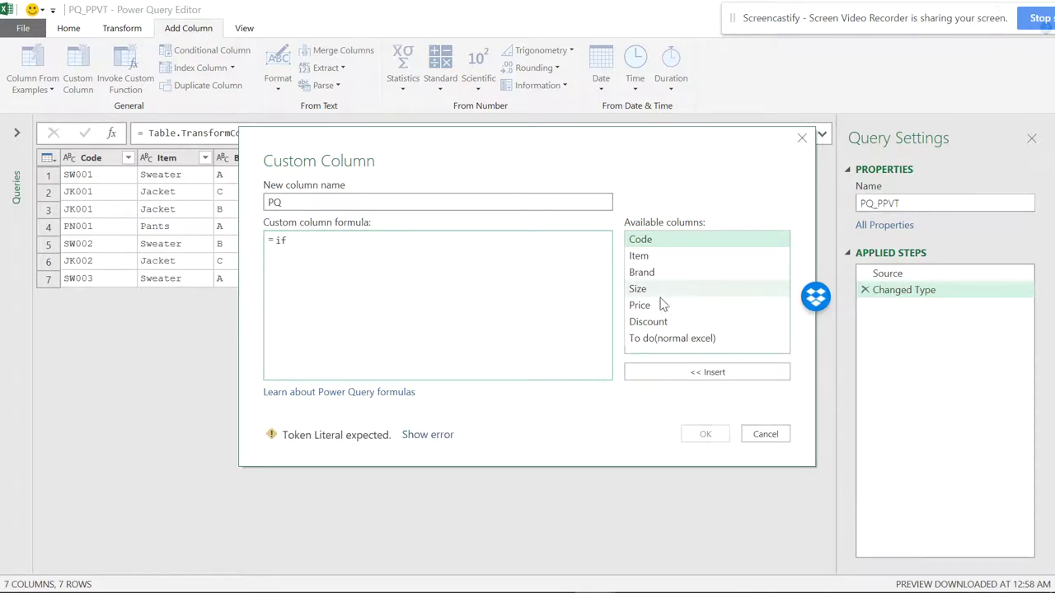
left_click_drag(458, 136, 440, 221)
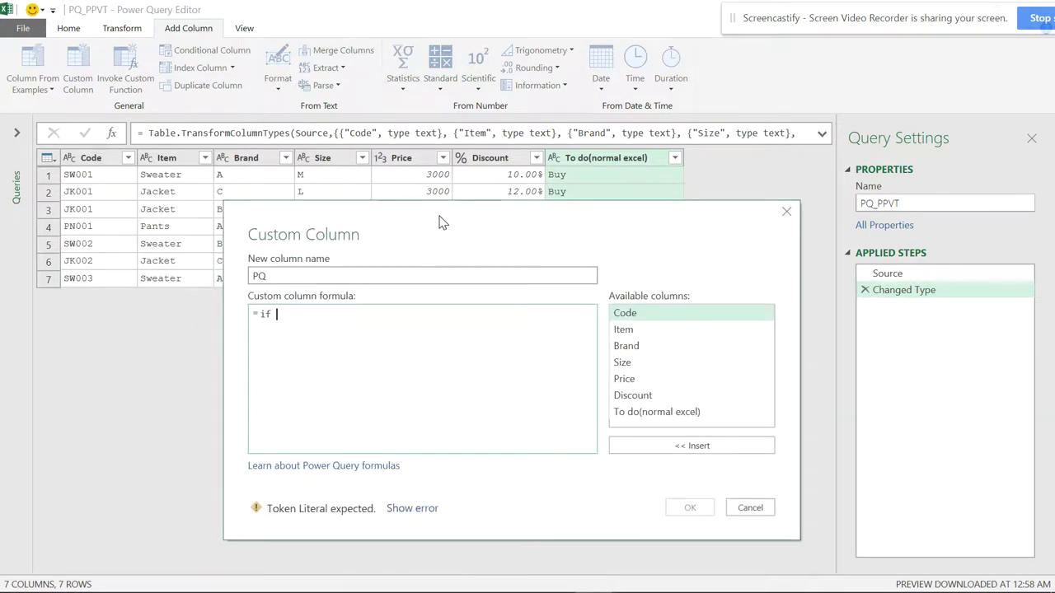
Build the condition if [Brand]="A" or [Size]="L" then "Buy" in the PQ formula.
double_click(627, 348)
type("=")
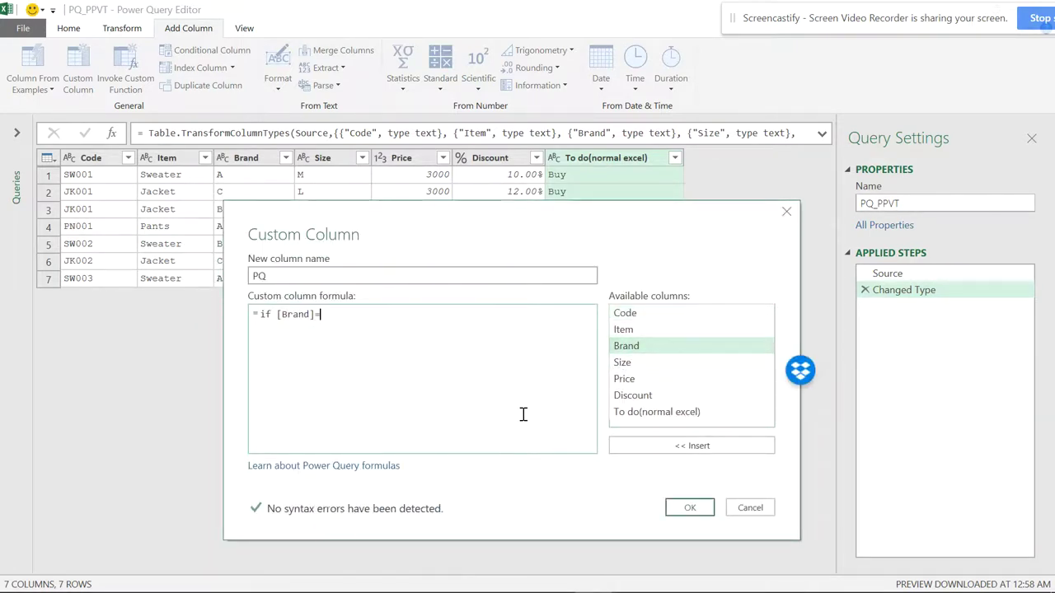
type("\"A")
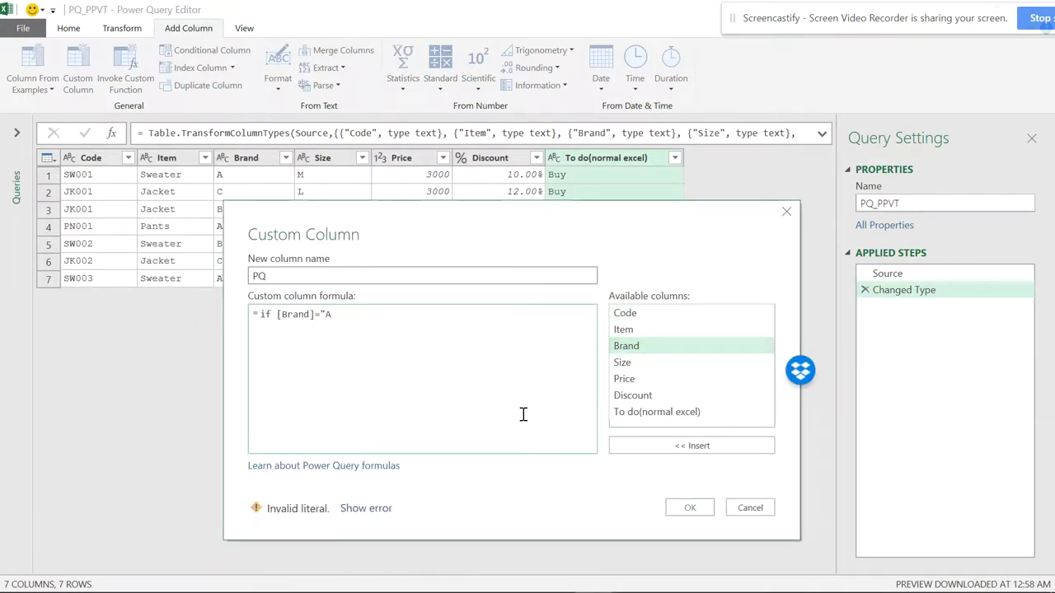
type("\"")
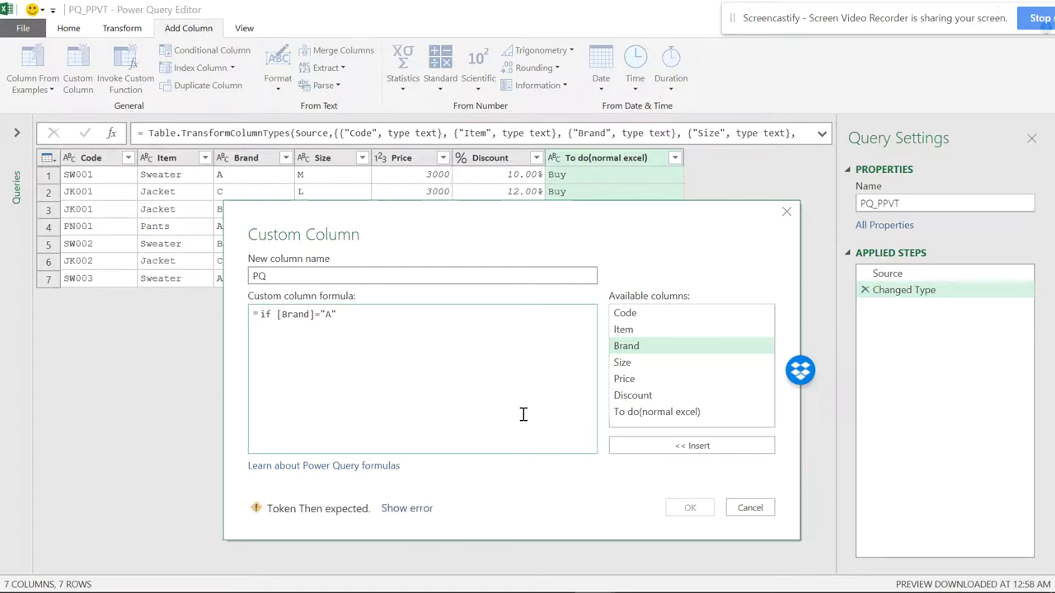
type(" or")
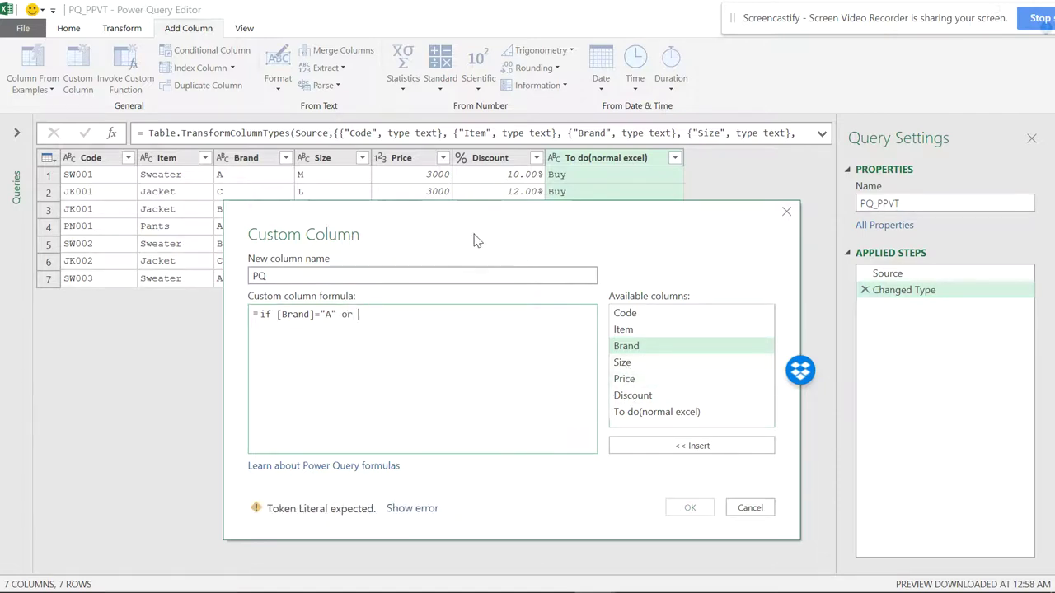
left_click_drag(470, 236, 510, 176)
double_click(625, 286)
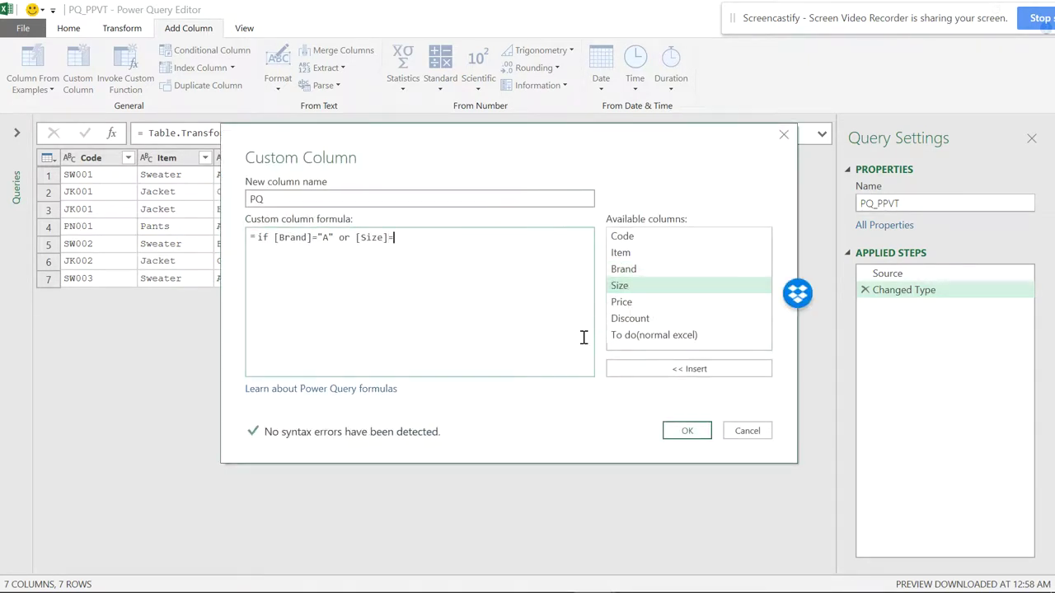
type("=\"l")
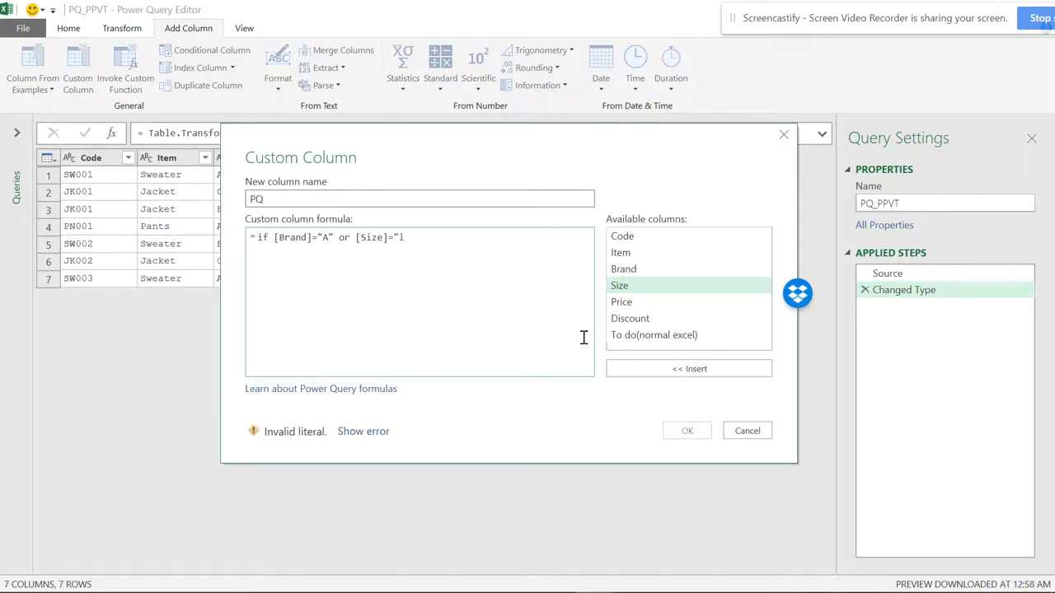
key("BackSpace")
type("L\"")
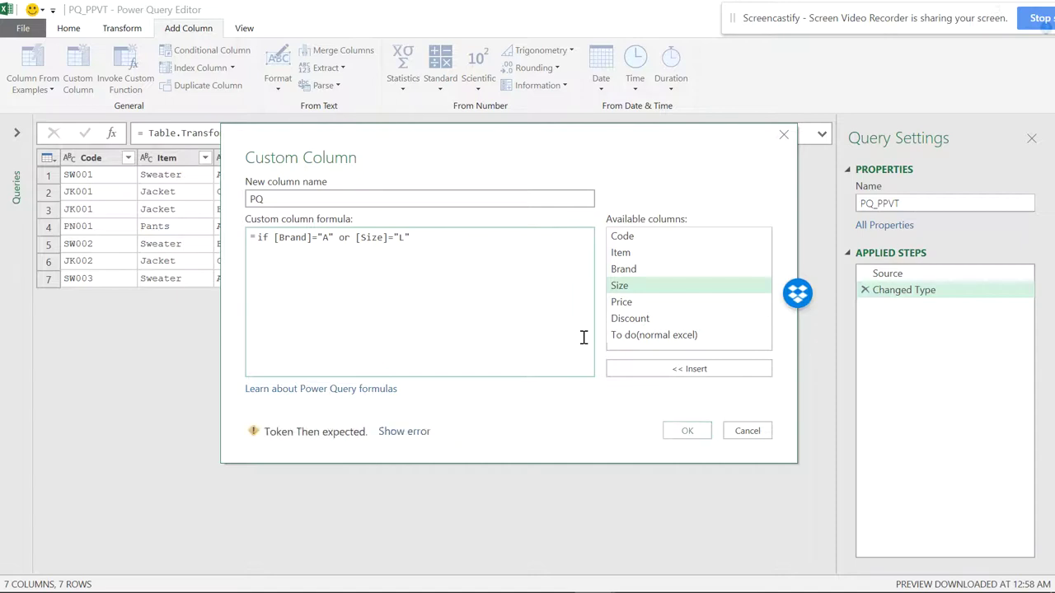
type(" the")
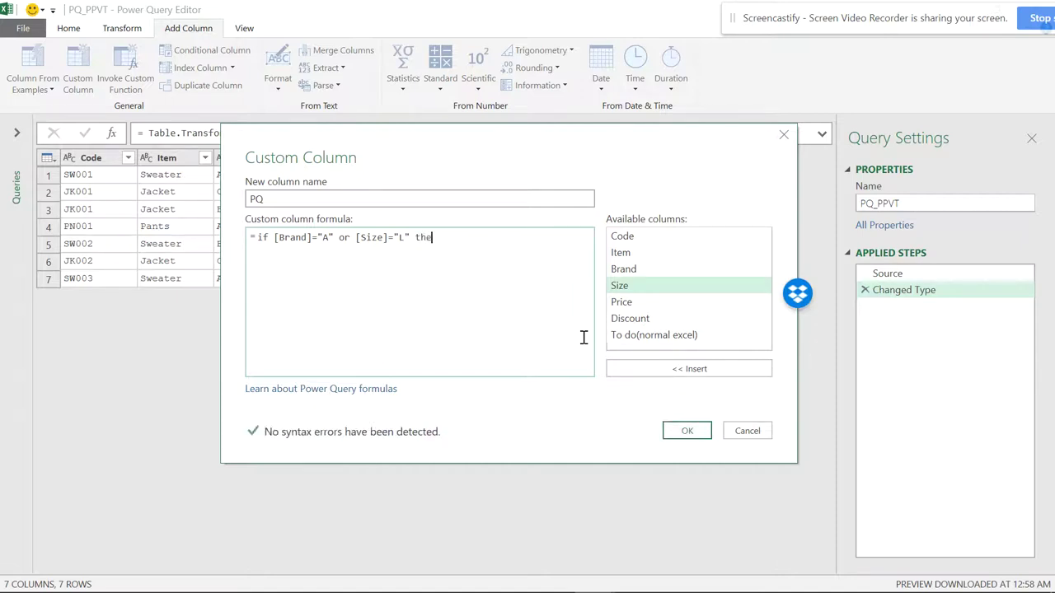
type("n \"Buy\" else")
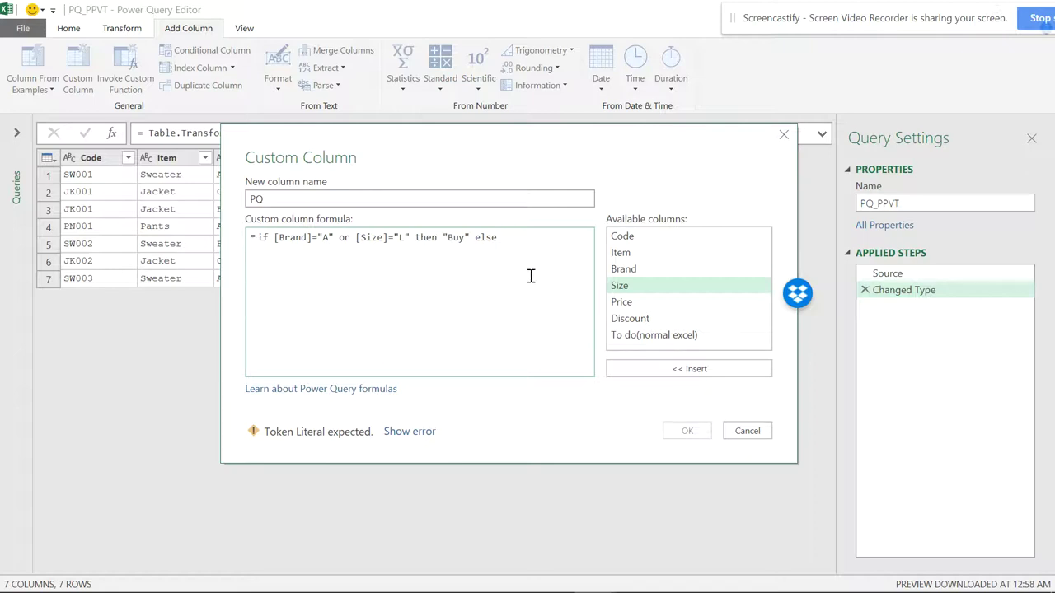
Finish the formula with else "Don't Buy" and add the PQ column.
type("\"d")
key("BackSpace")
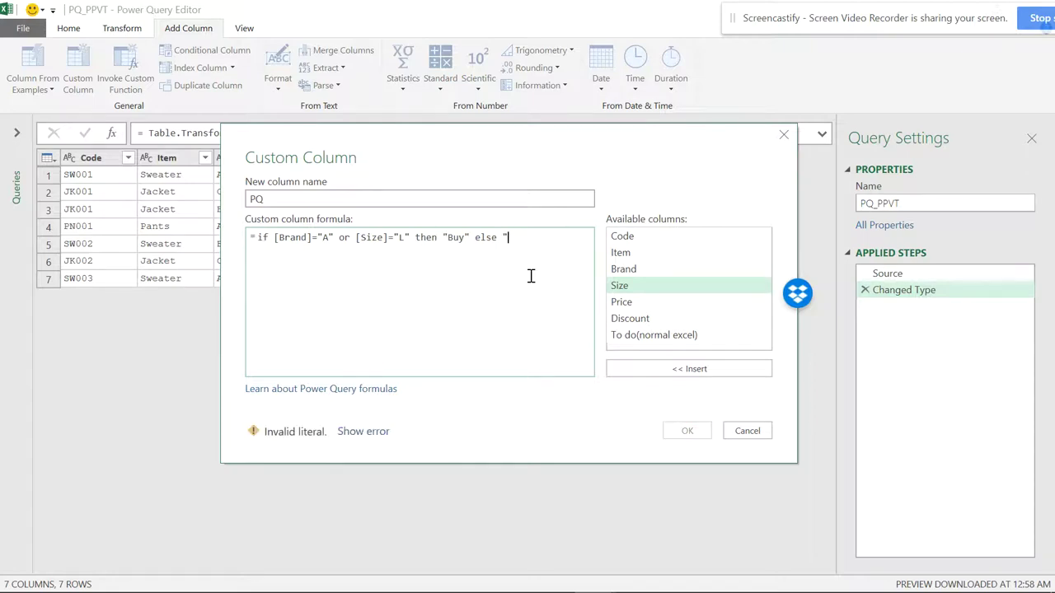
type("Dont")
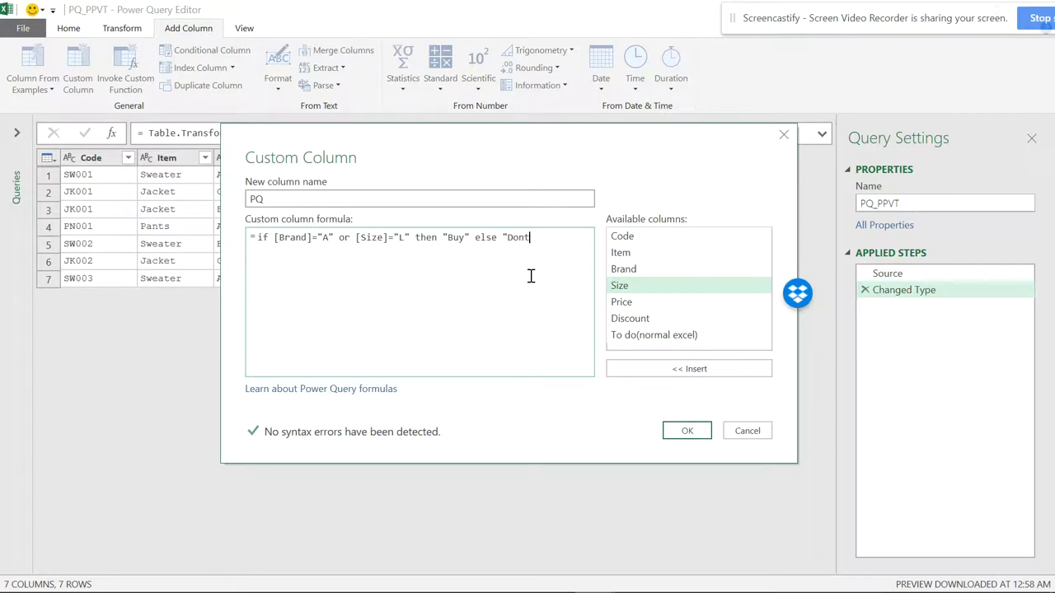
type(" Buy\"")
left_click(524, 239)
type("'")
left_click(572, 244)
left_click(689, 431)
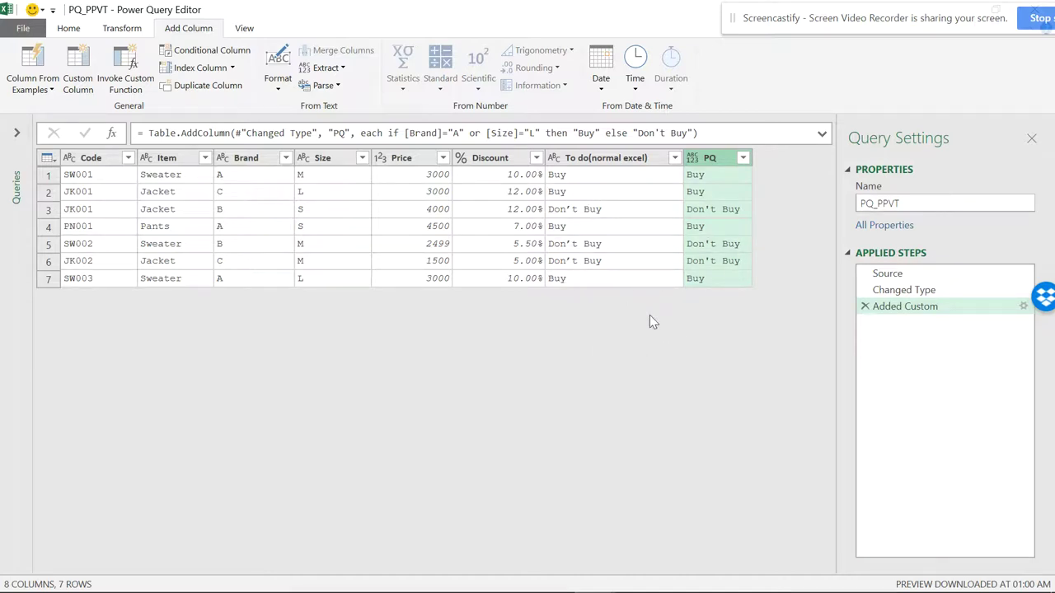
Open the Power Query Editor's File menu to reach the Close & Load options.
left_click(31, 30)
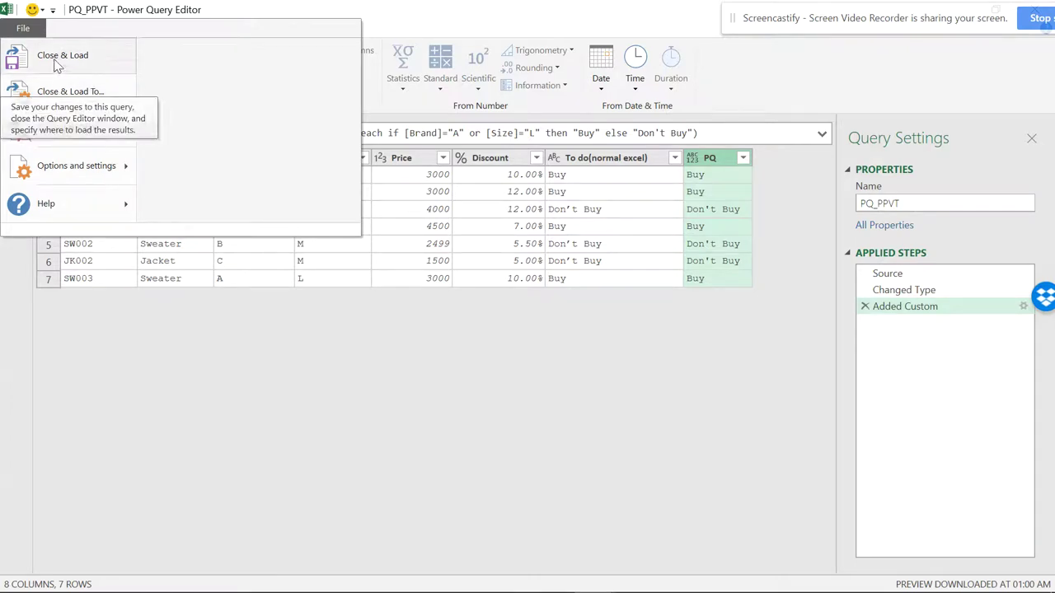
Use Close & Load To with Only Create Connection and Add this data to the Data Model.
left_click(45, 93)
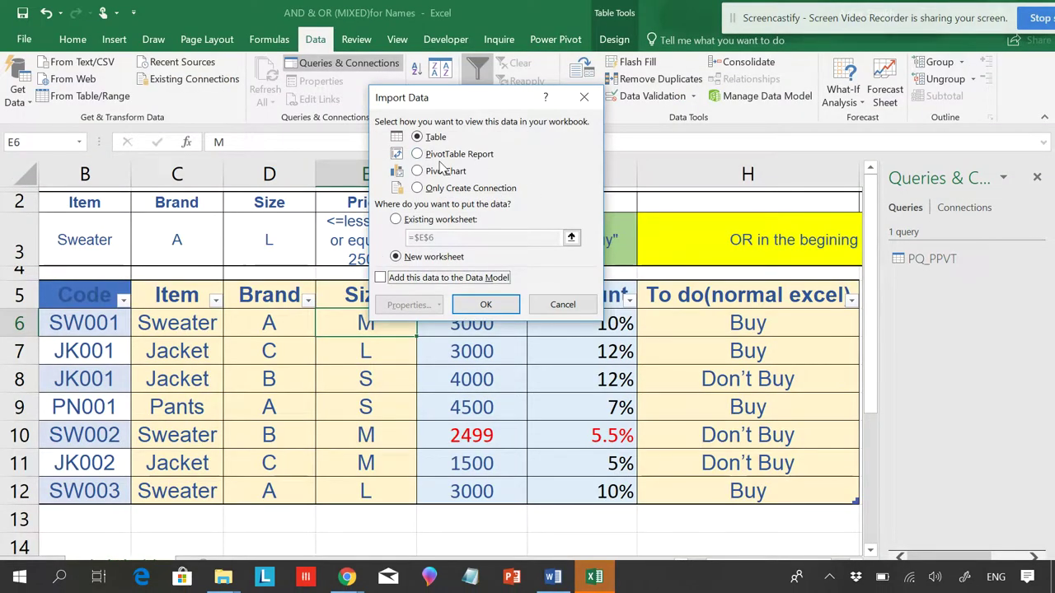
left_click(417, 188)
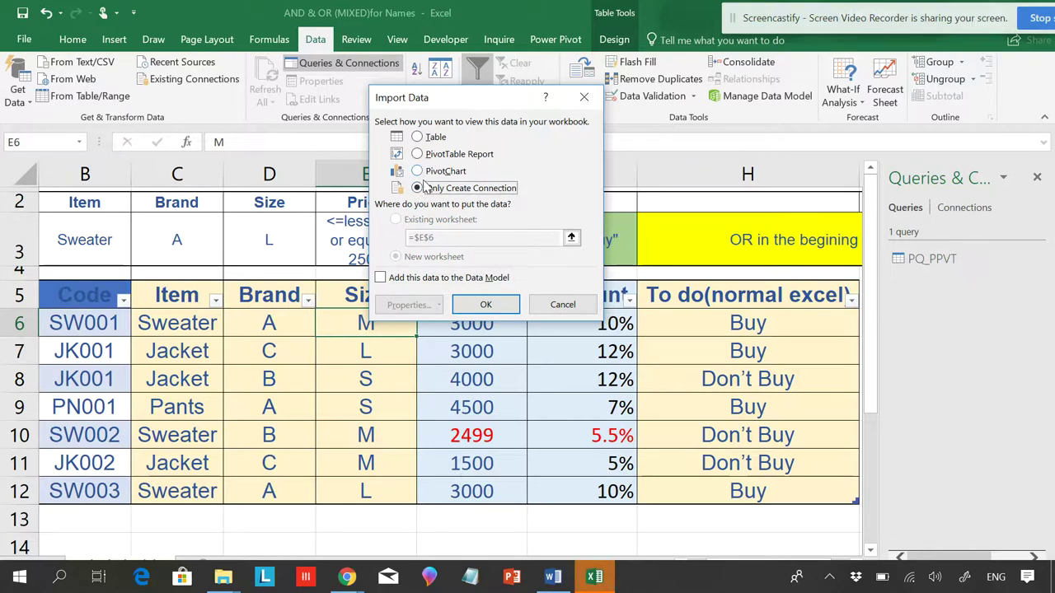
left_click(381, 279)
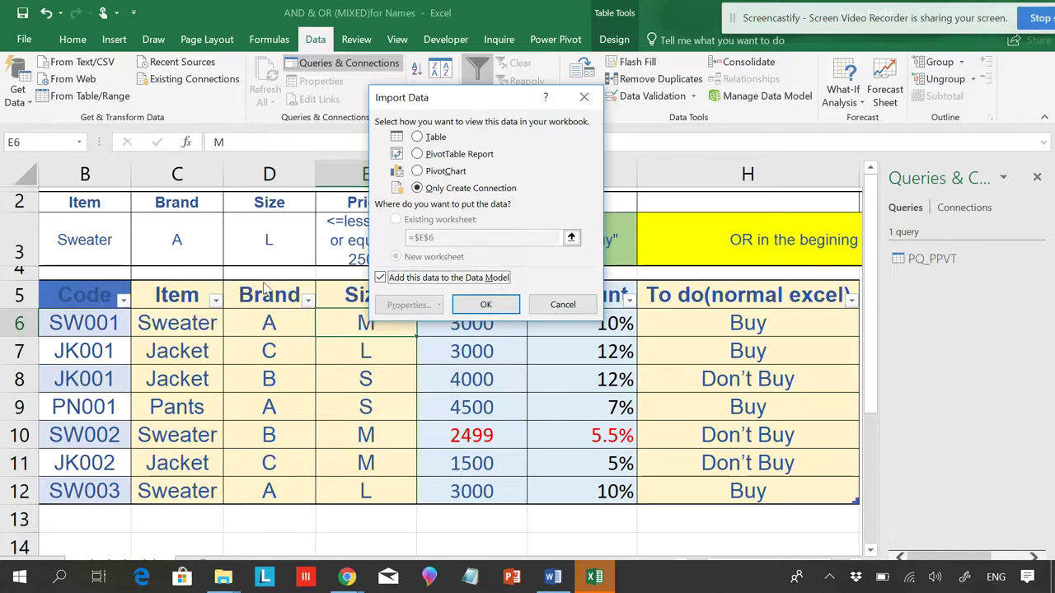
left_click(486, 303)
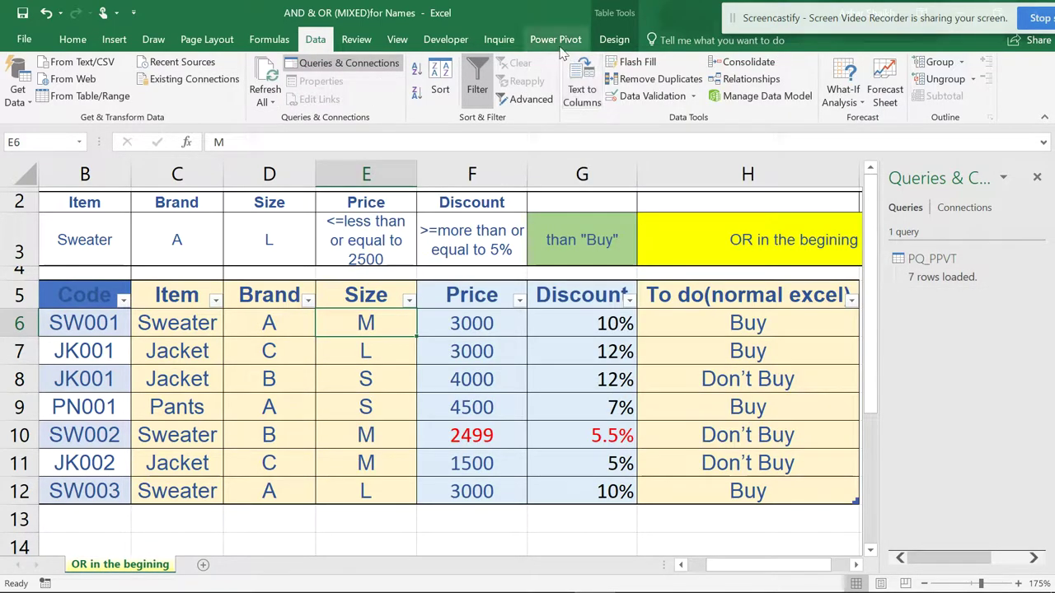
Open the Data Model via Power Pivot > Manage and autofit the PQ column.
left_click(552, 42)
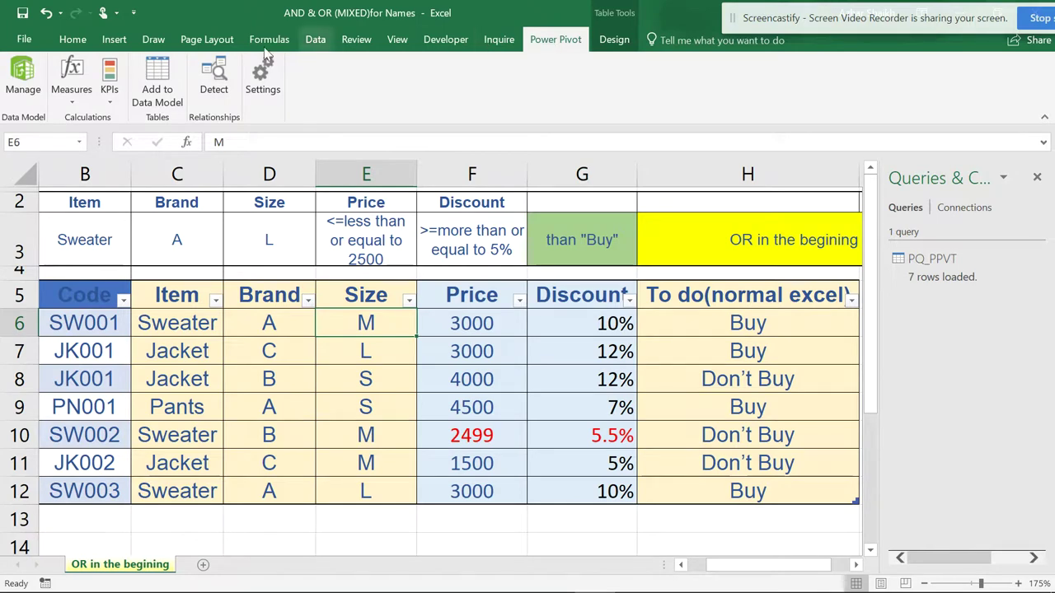
left_click(22, 87)
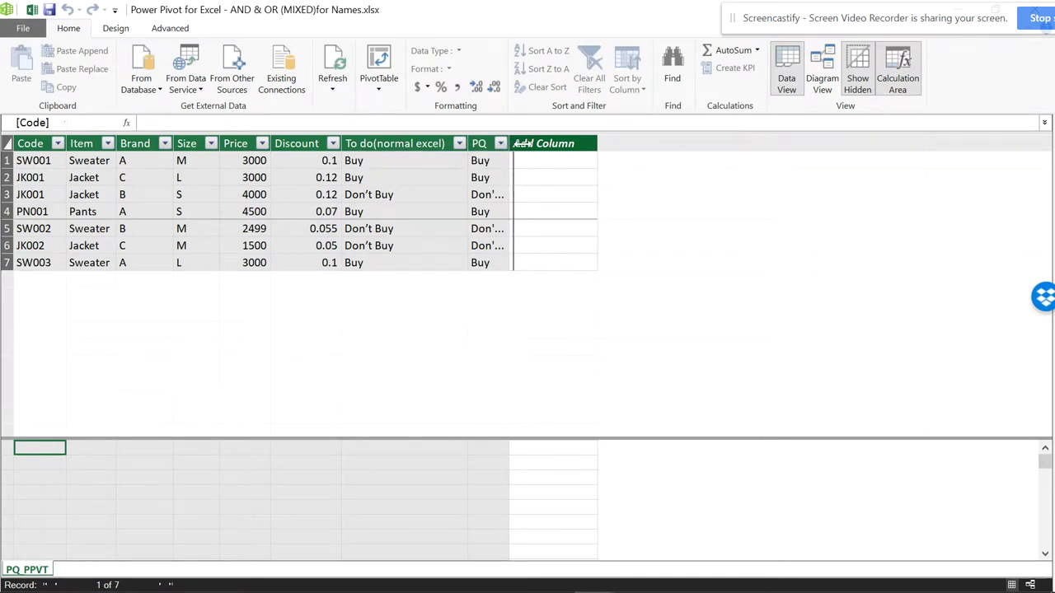
double_click(510, 144)
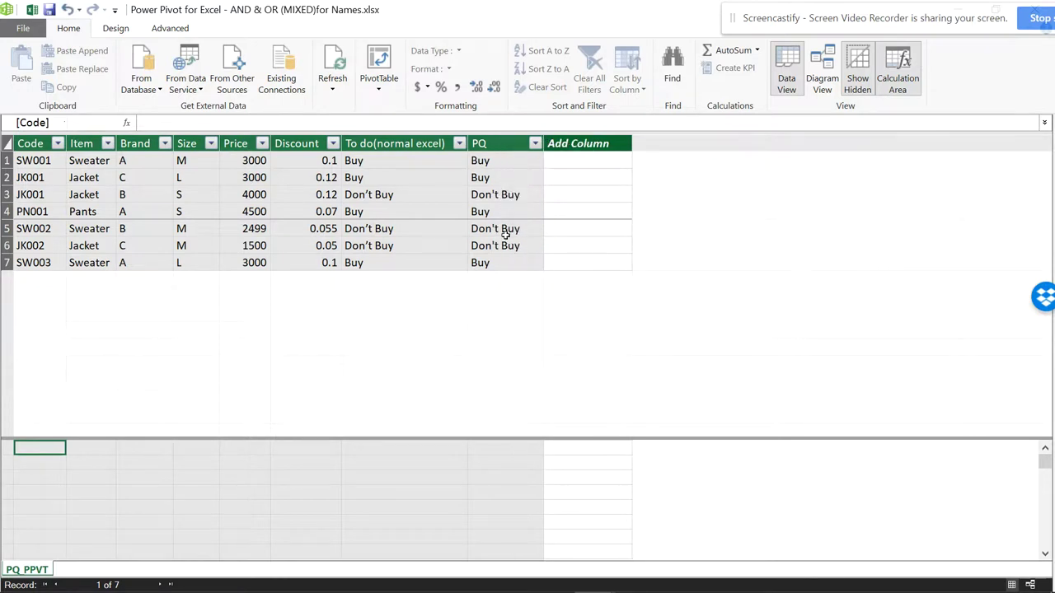
left_click(557, 158)
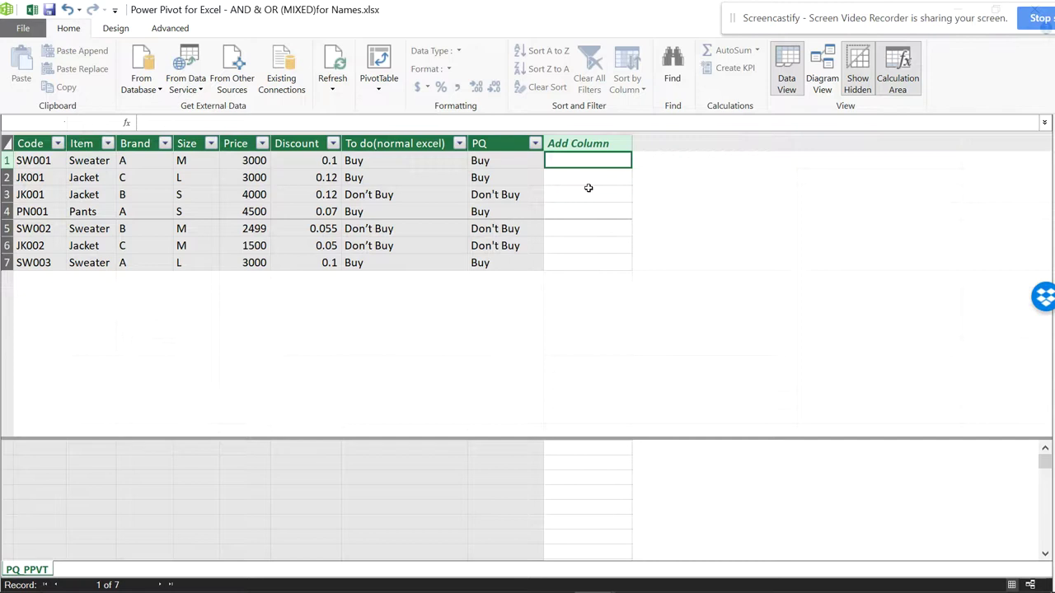
Enter the calculated column formula =OR(PQ_PPVT[Brand]="A",PQ_PPVT[Size]="L").
type("=")
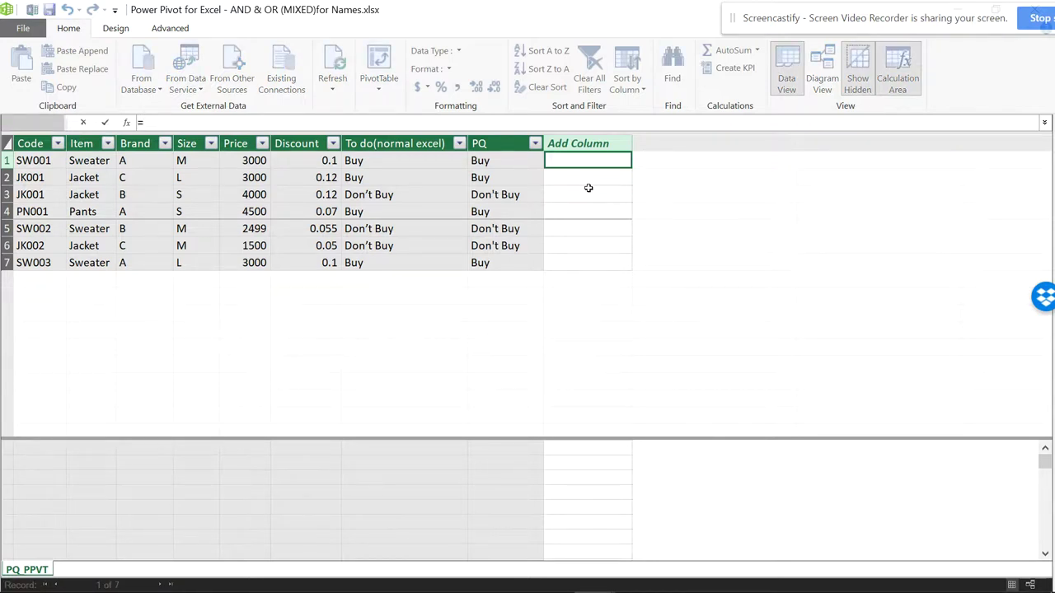
type("or(")
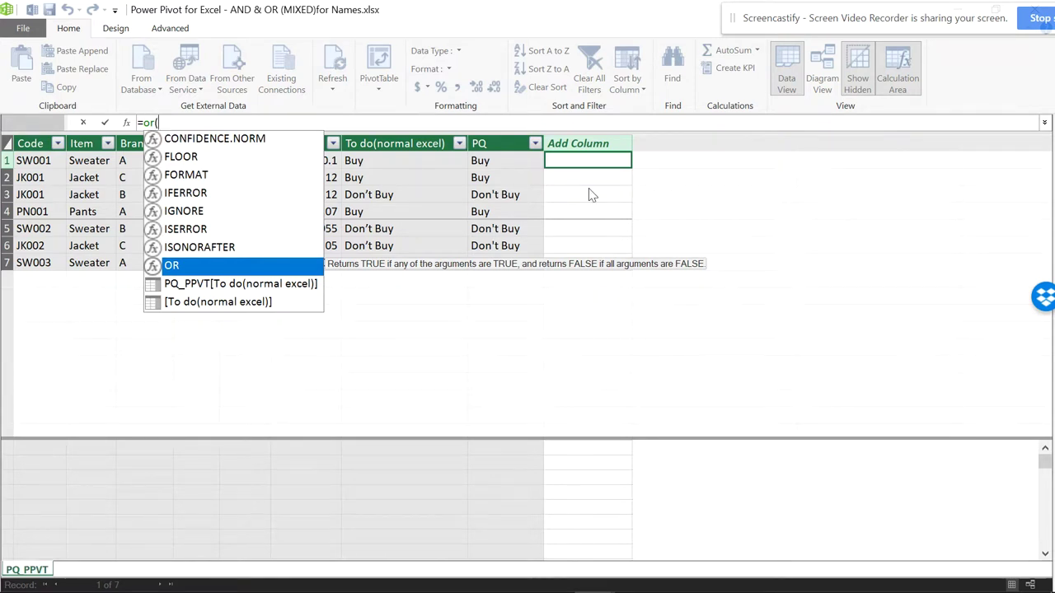
left_click(124, 164)
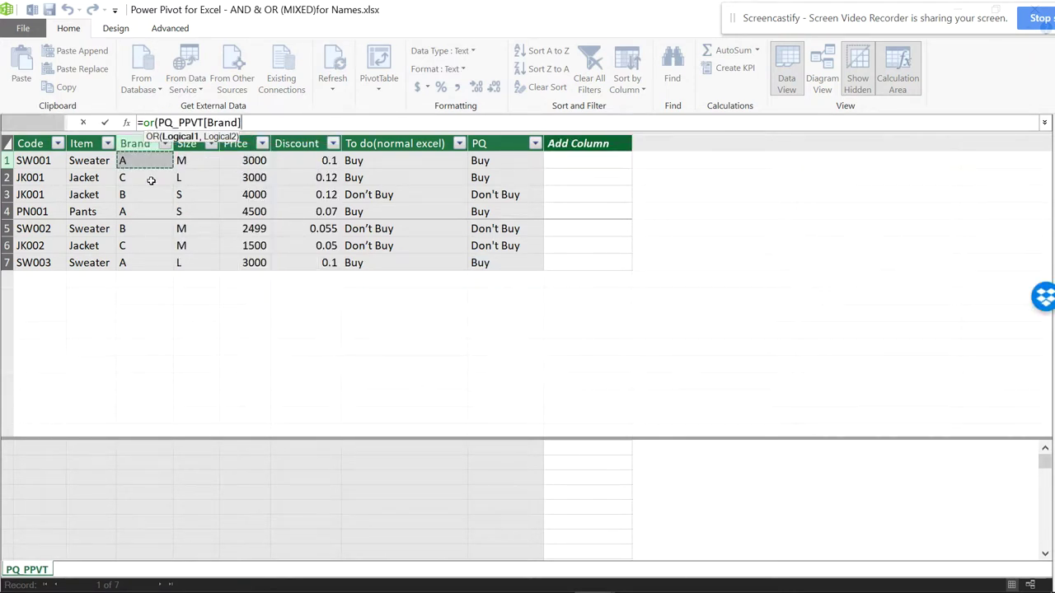
type("]")
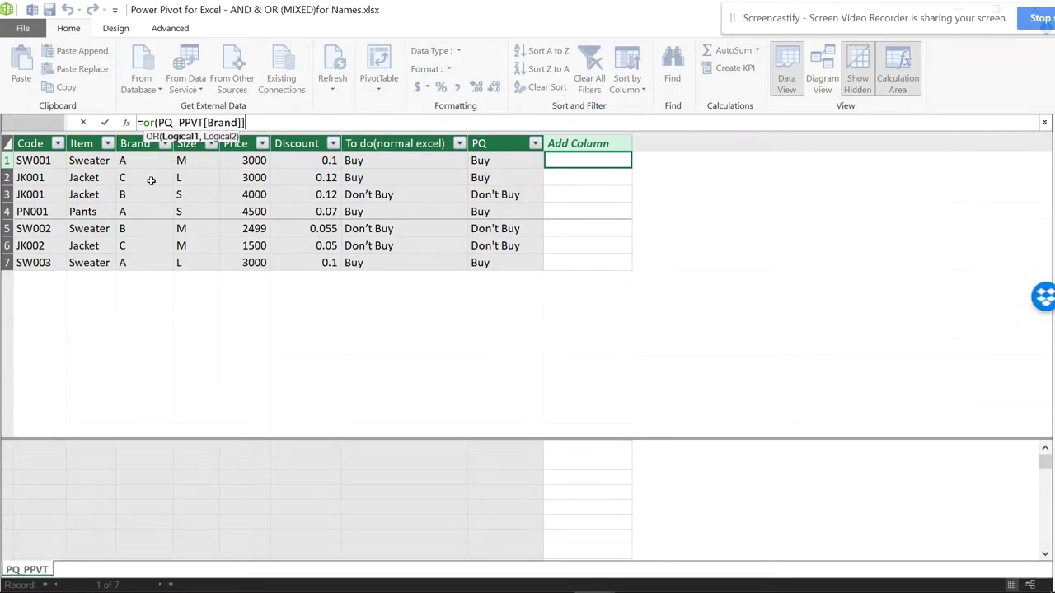
key("BackSpace")
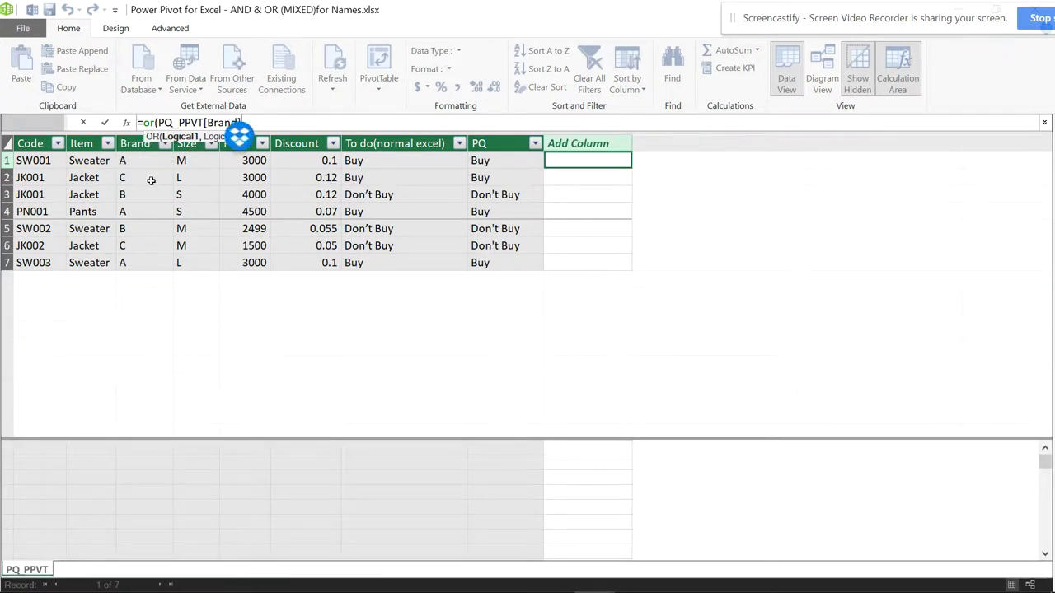
type("=")
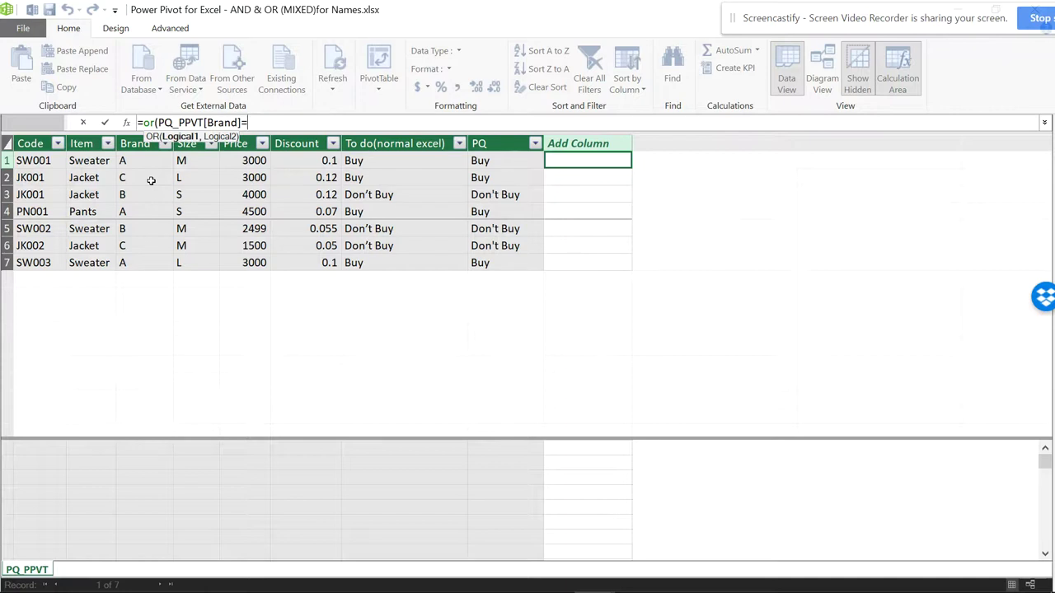
type("\"")
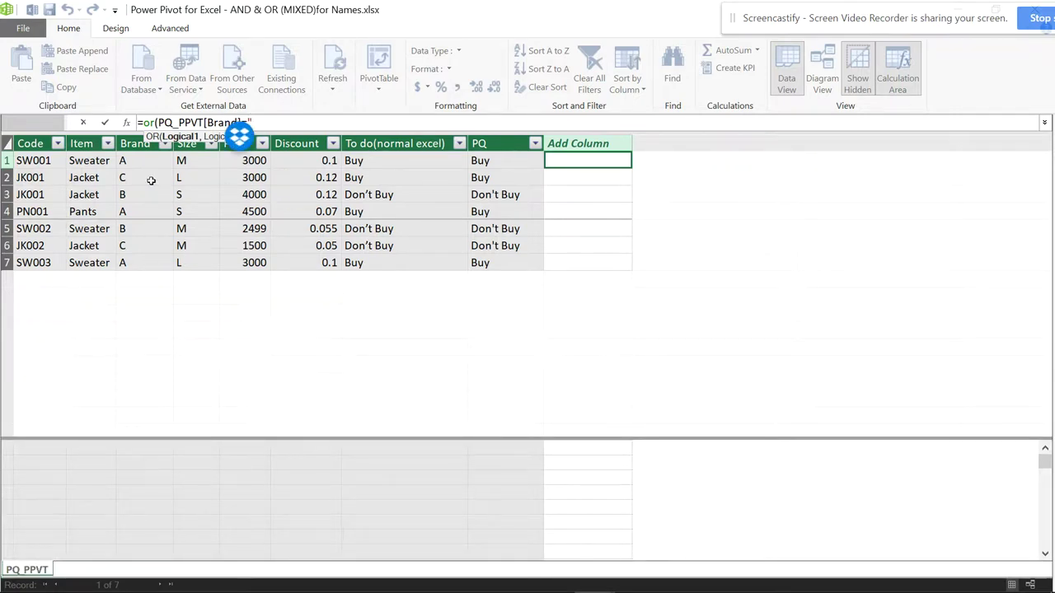
key("Caps_Lock")
type("A")
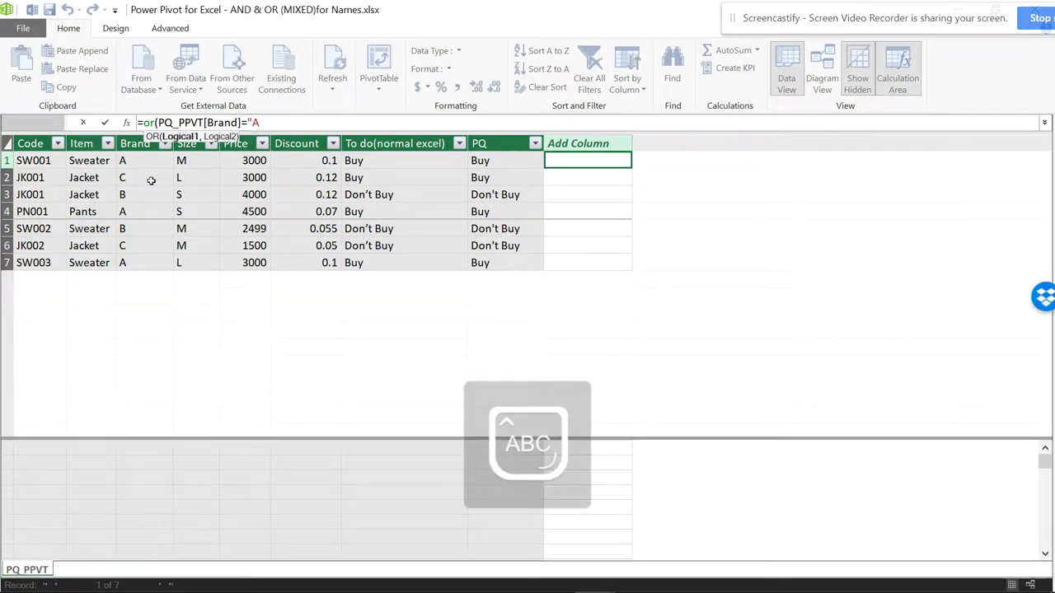
type("\"")
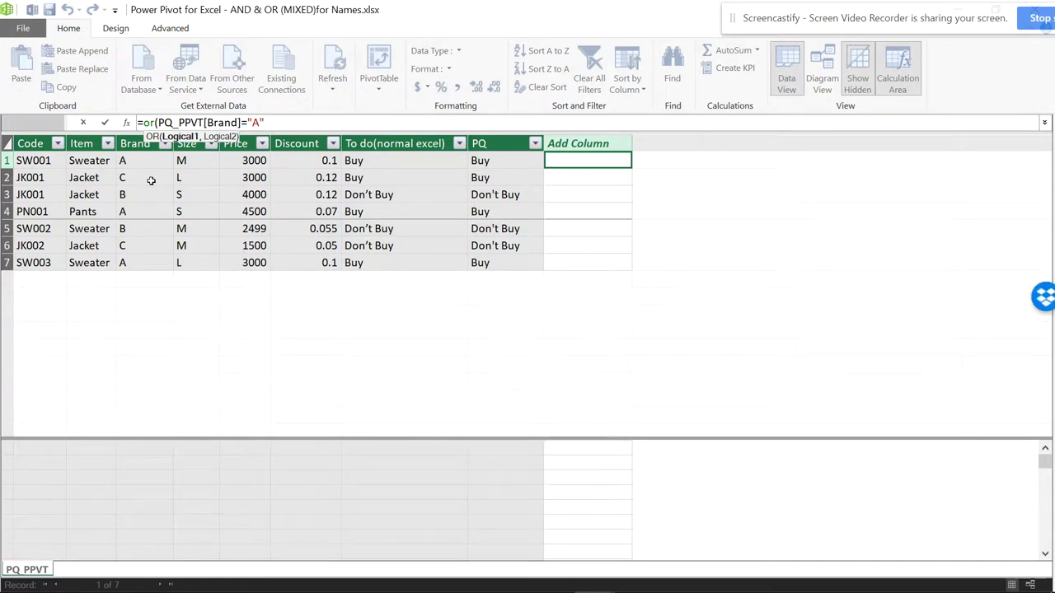
type(",")
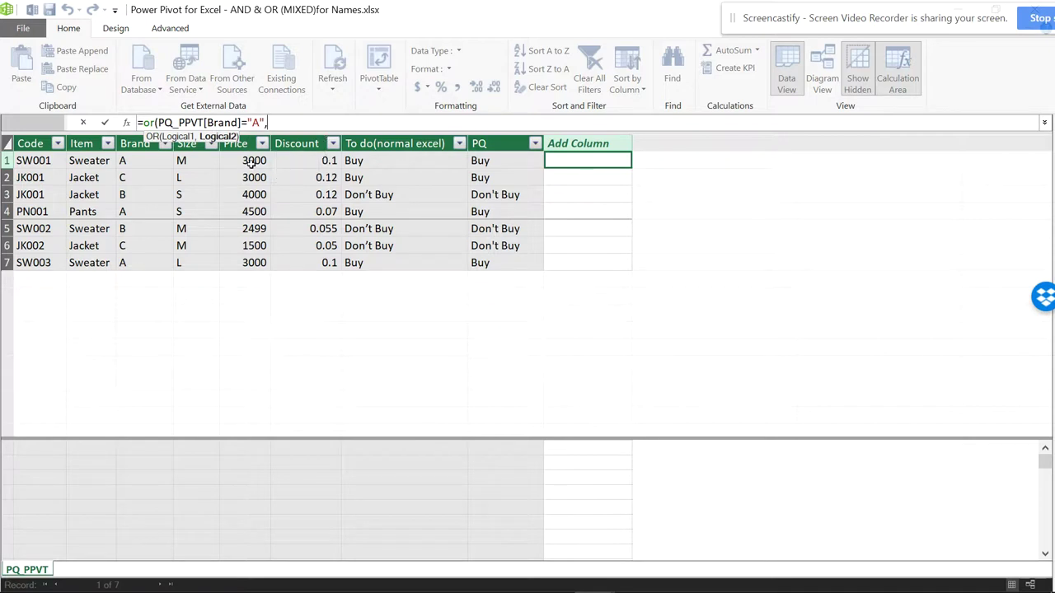
left_click(194, 162)
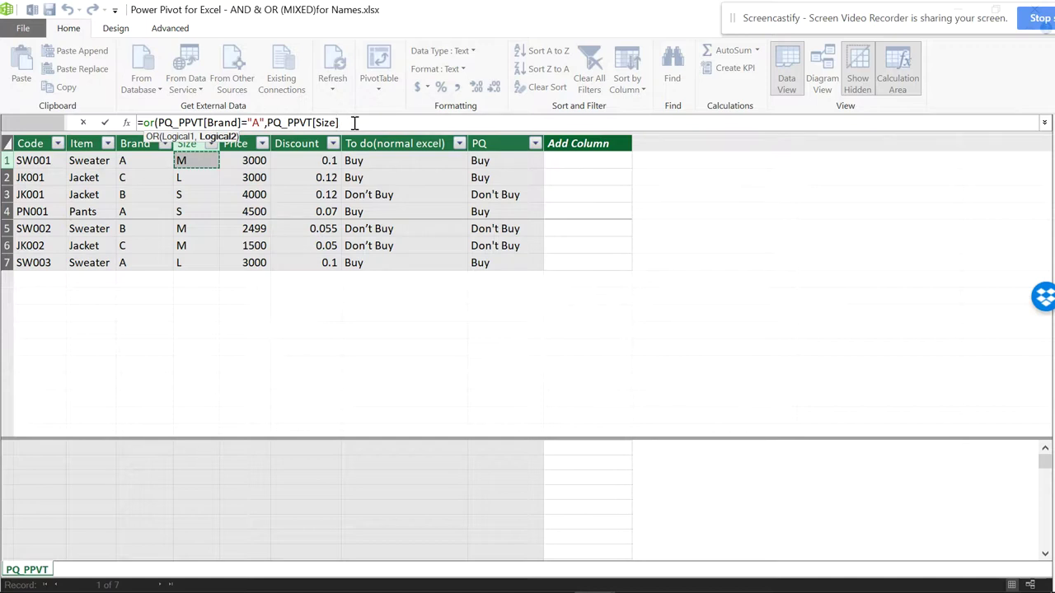
type("=\"")
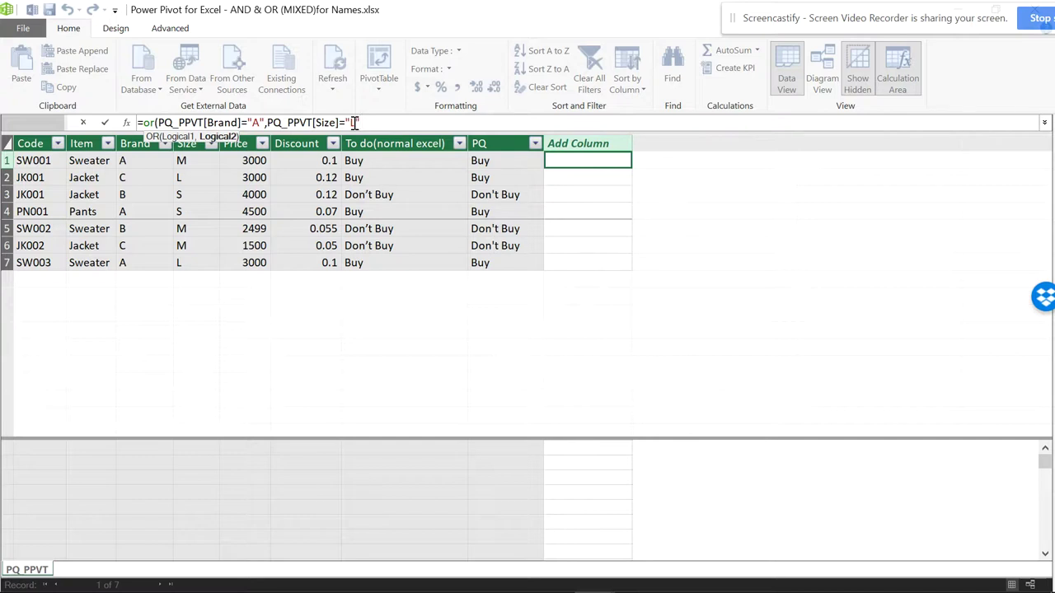
type(")")
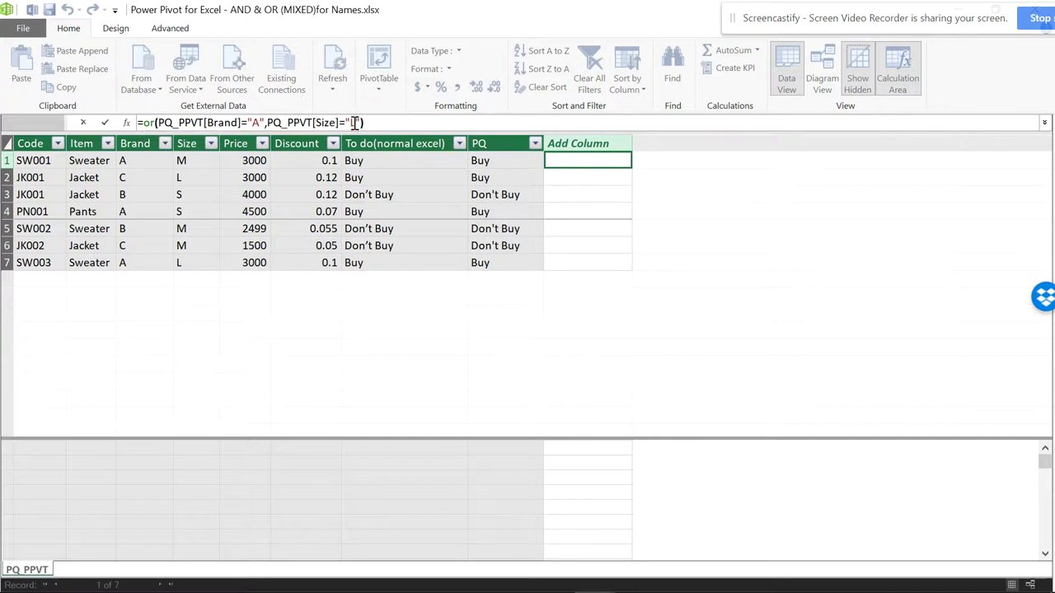
left_click(355, 122)
type("L")
key("Return")
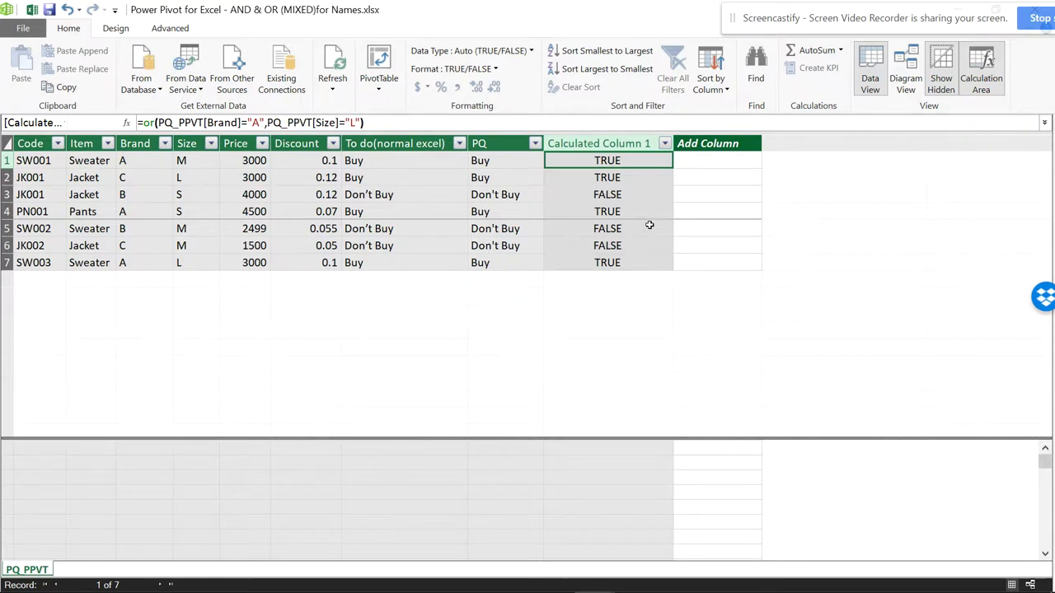
Wrap the OR formula in IF(...,"Buy","Don't Buy") and commit it.
left_click(144, 122)
type("IF(")
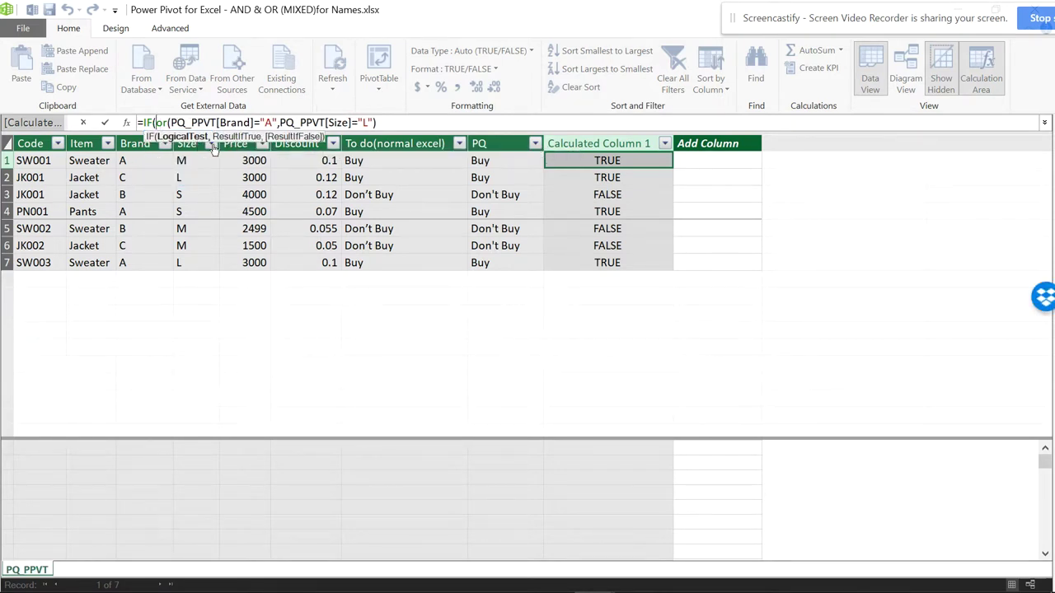
left_click(397, 122)
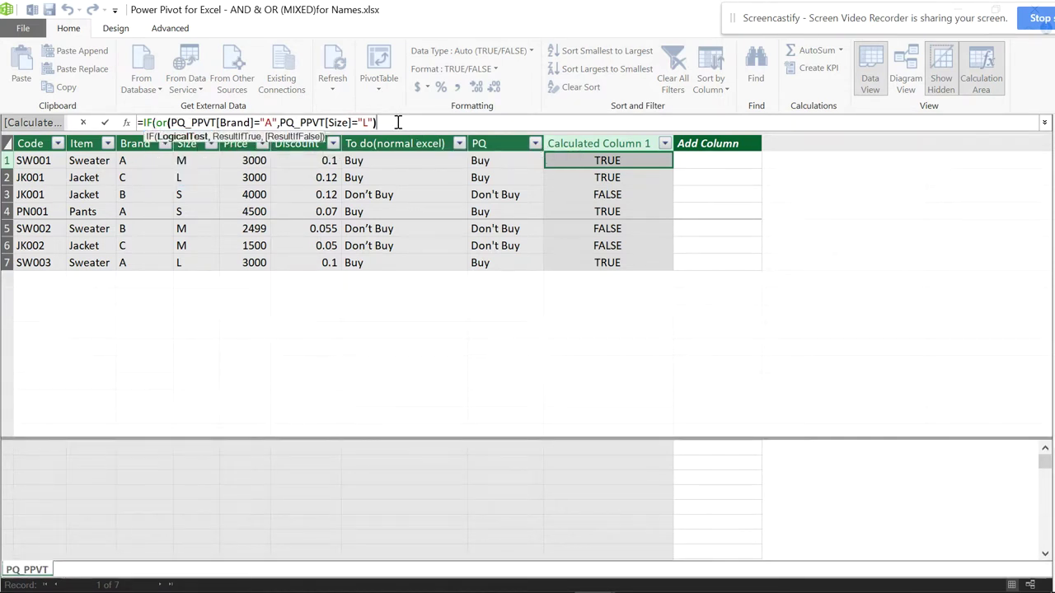
type(",")
type("\"b")
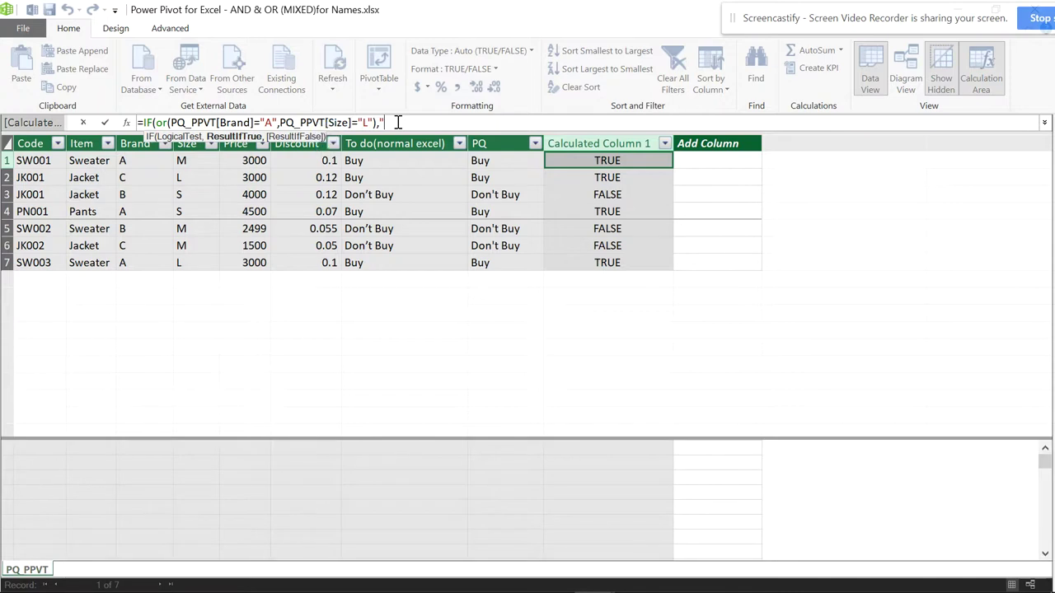
type("uy")
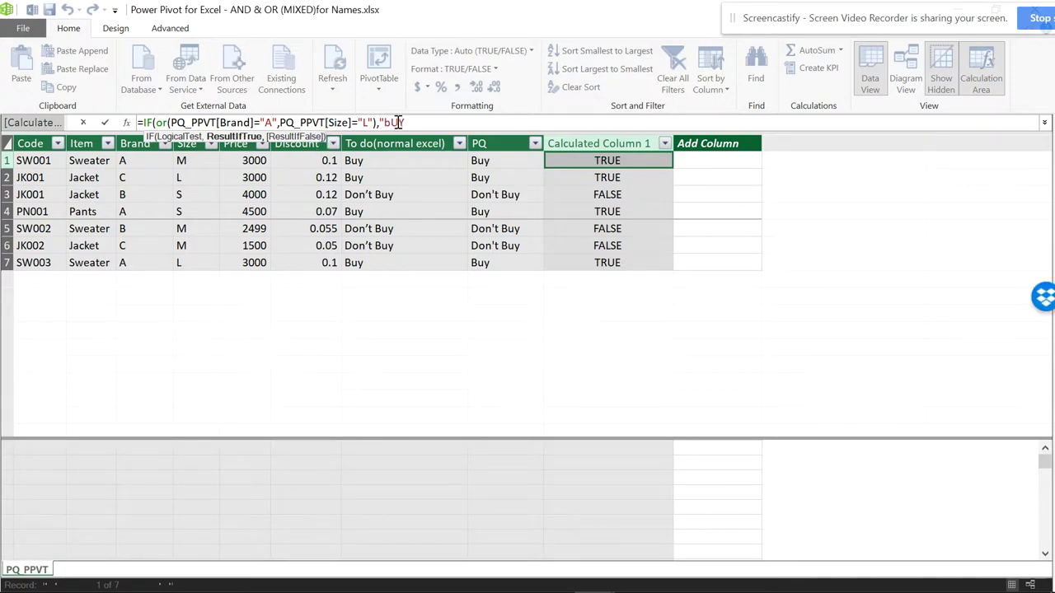
key("BackSpace")
key("BackSpace")
key("BackSpace")
type("B")
key("Caps_Lock")
type("u")
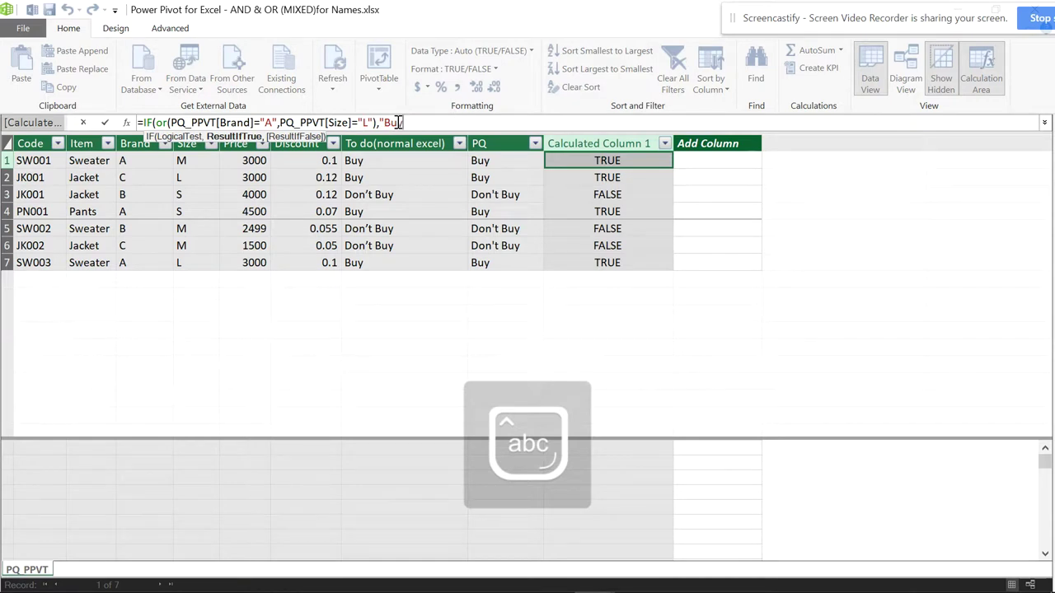
type("y\"")
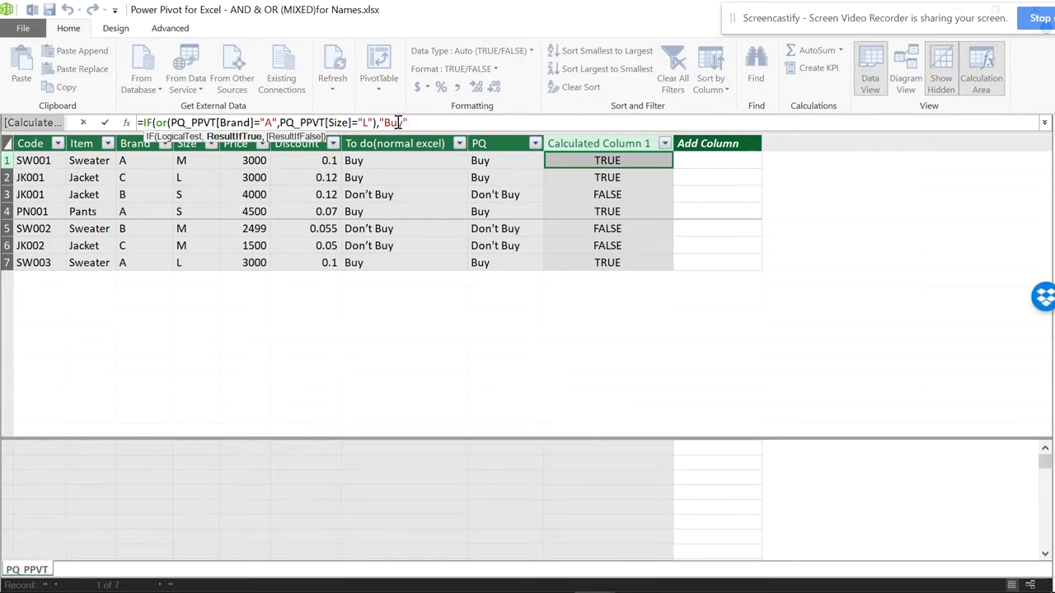
type(",")
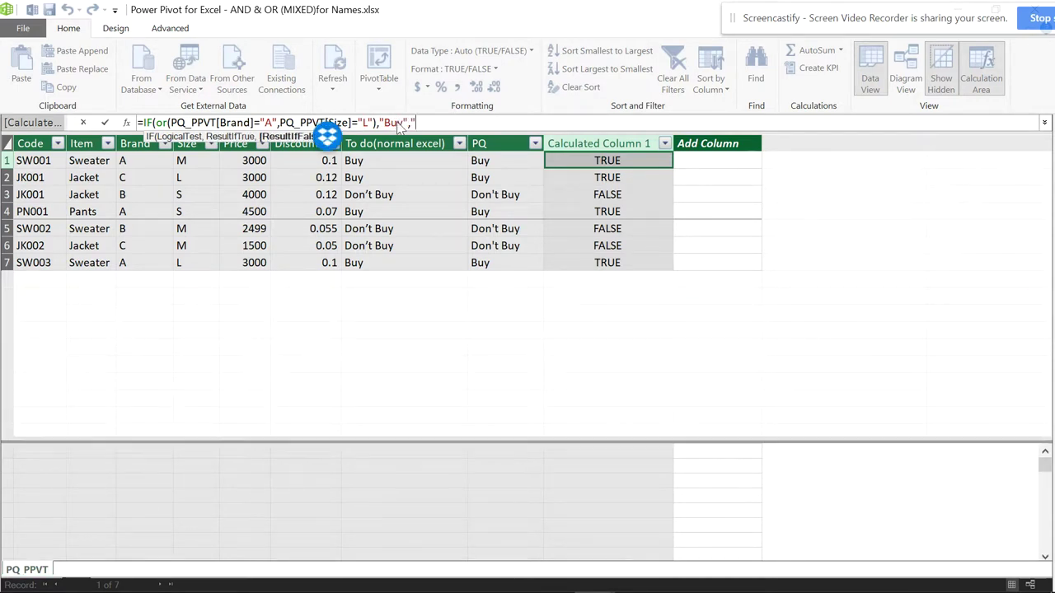
type("\"Don")
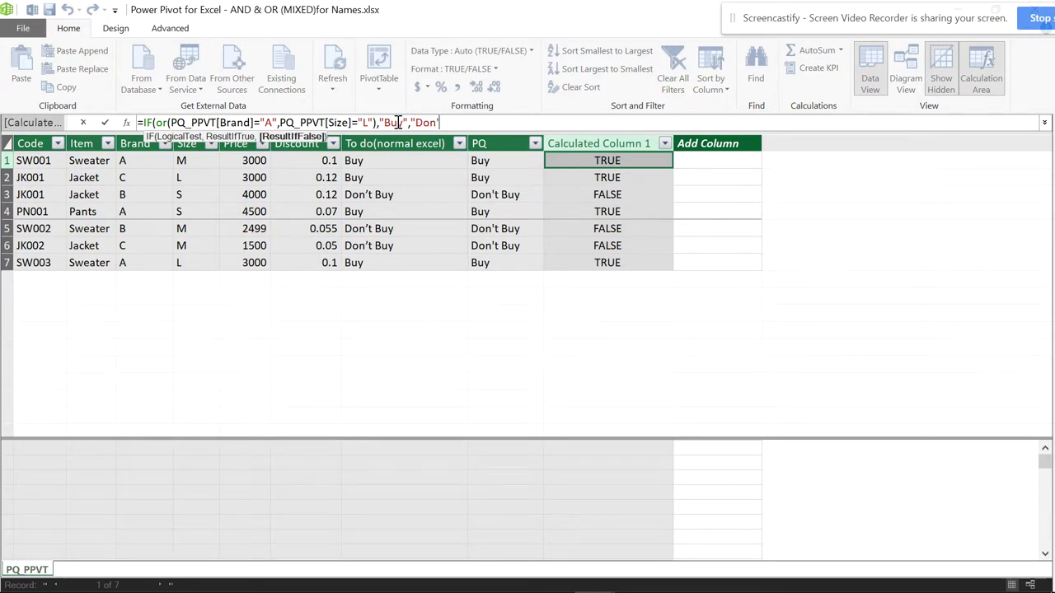
type("'t B")
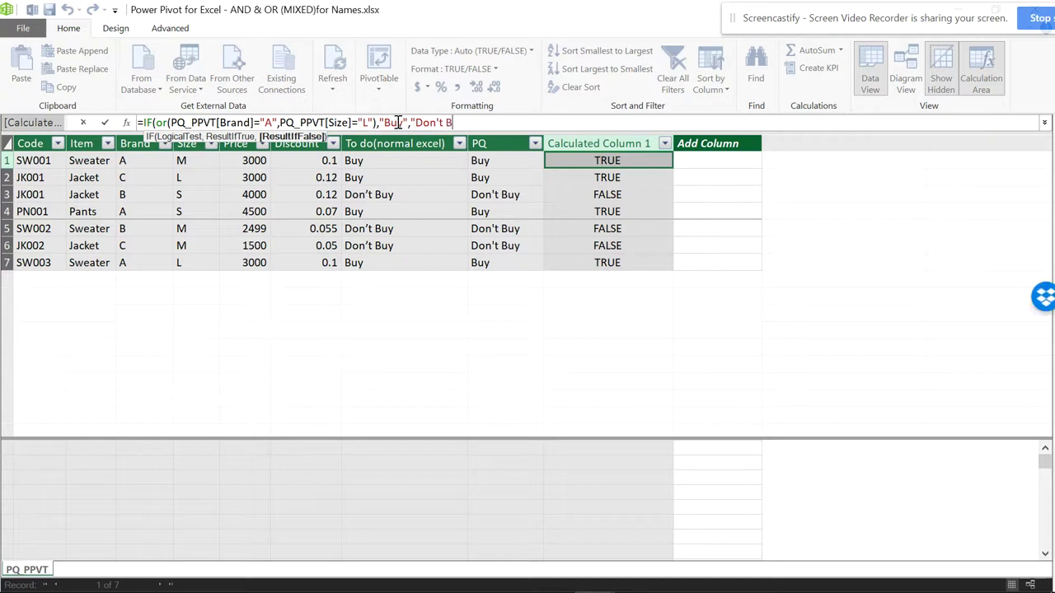
type("uy\")")
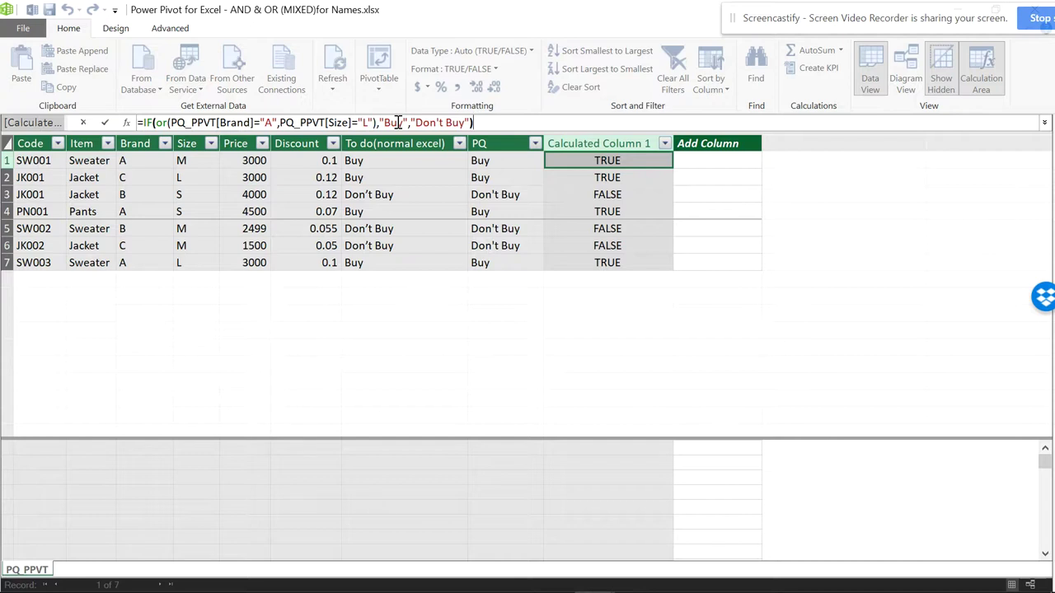
key("Return")
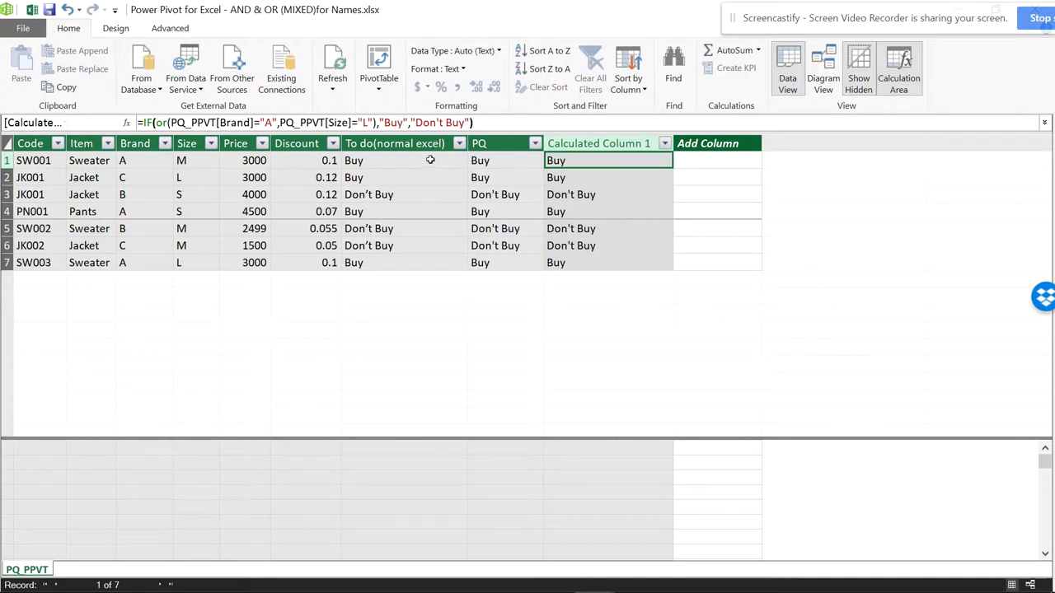
Compare all 7 rows' new results against the To do and PQ columns.
left_click(398, 159)
left_click(474, 160)
left_click(556, 161)
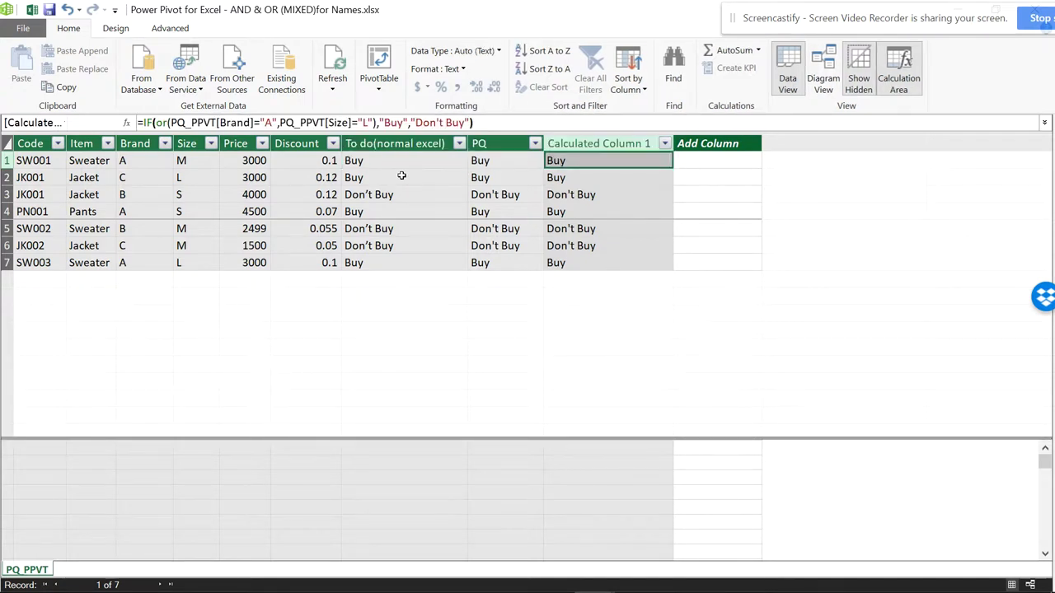
left_click(462, 177)
left_click(574, 177)
left_click(412, 195)
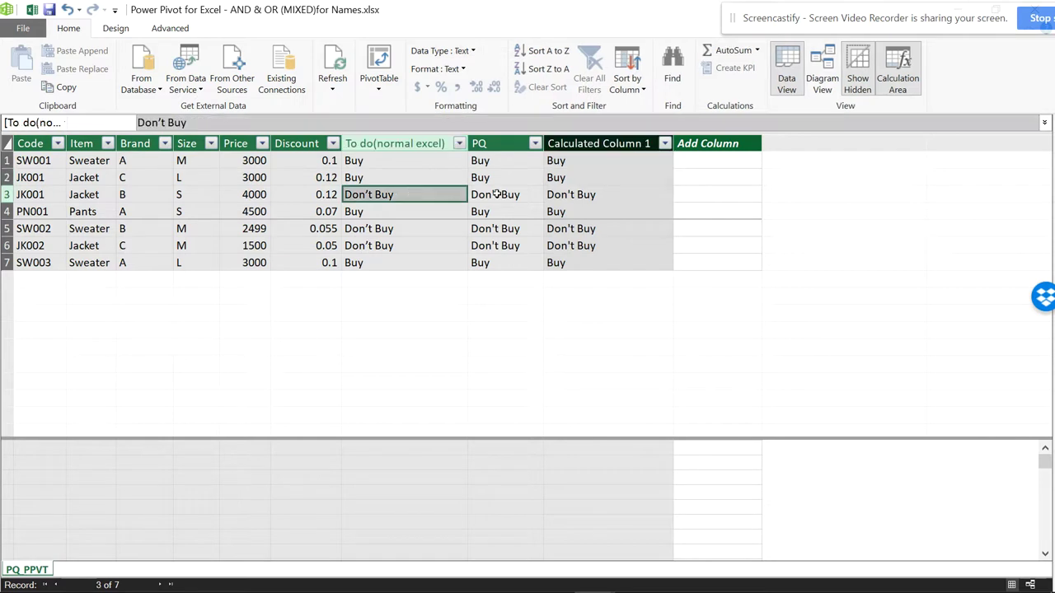
left_click(531, 195)
left_click(549, 195)
left_click(376, 228)
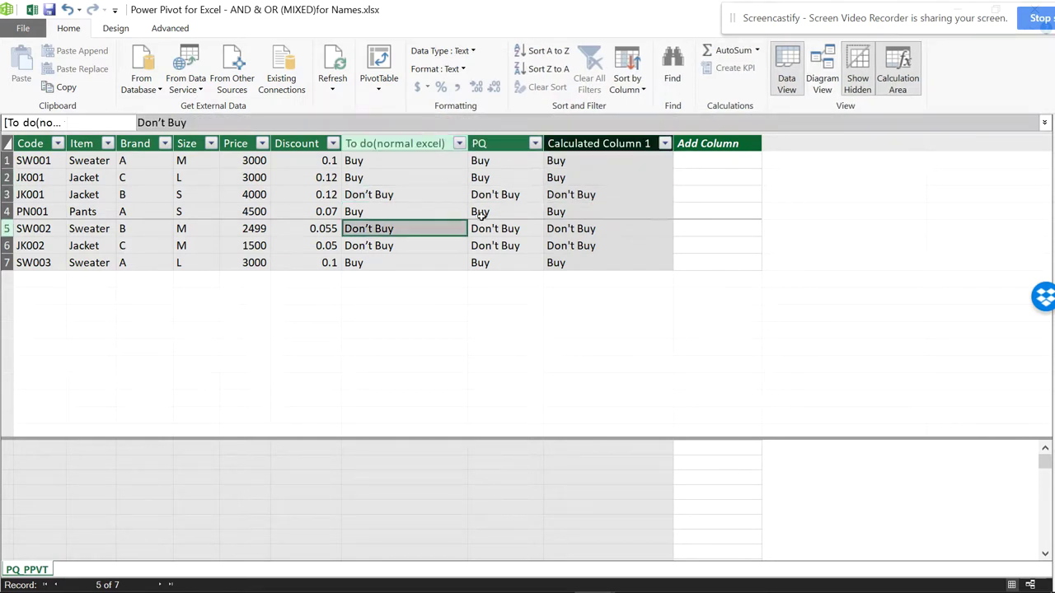
left_click(414, 212)
left_click(519, 212)
left_click(577, 216)
left_click(389, 229)
left_click(475, 234)
key("Right")
left_click(396, 242)
key("Right")
key("Right")
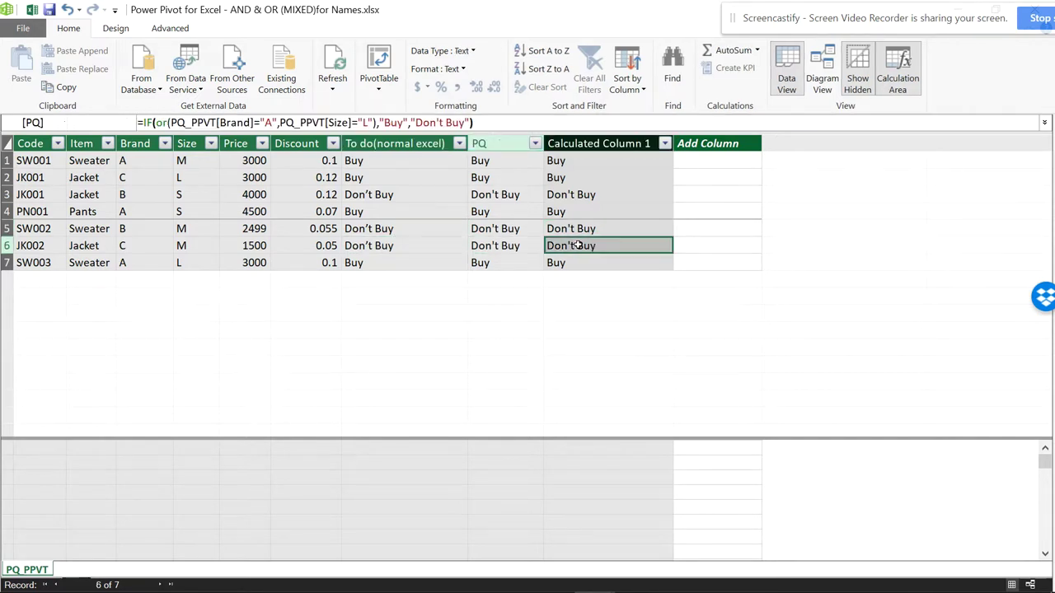
left_click(360, 263)
left_click(492, 262)
left_click(578, 260)
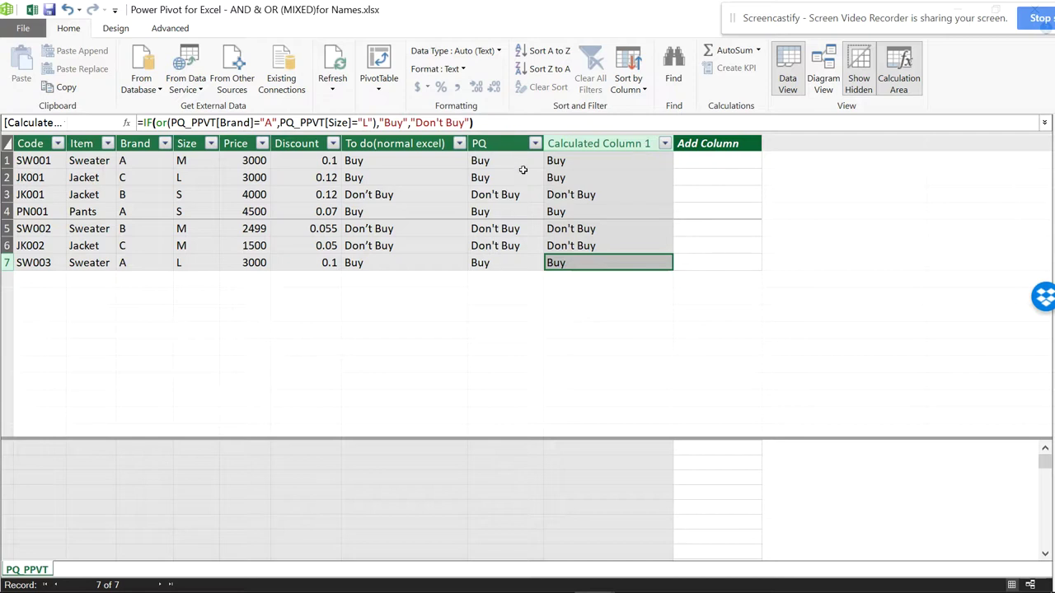
Rename Calculated Column 1 to Ppvt and check the formula behind a value.
left_click(564, 141)
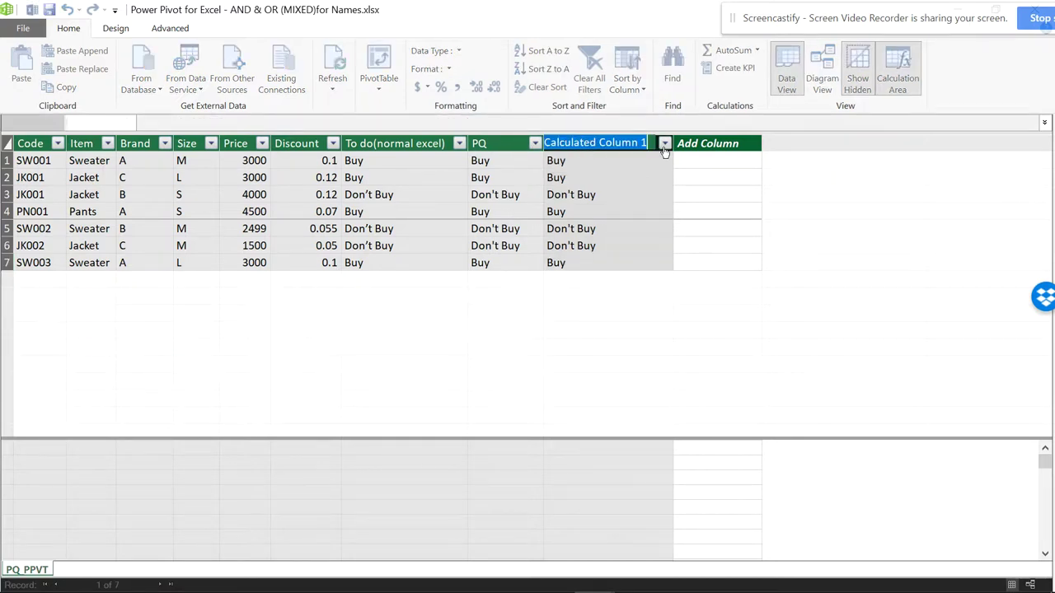
type("P")
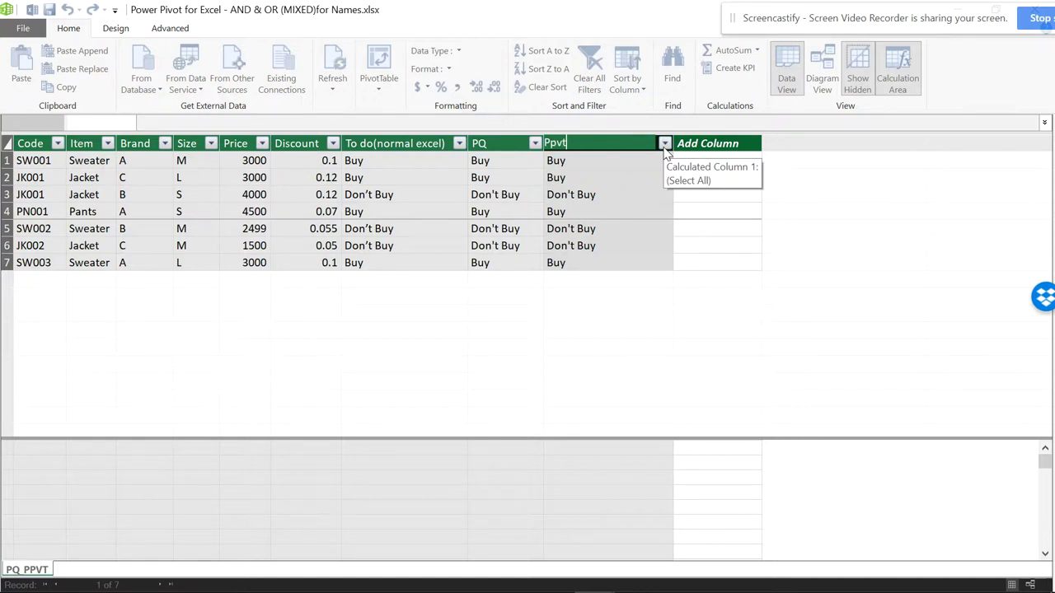
type("pvt")
key("Return")
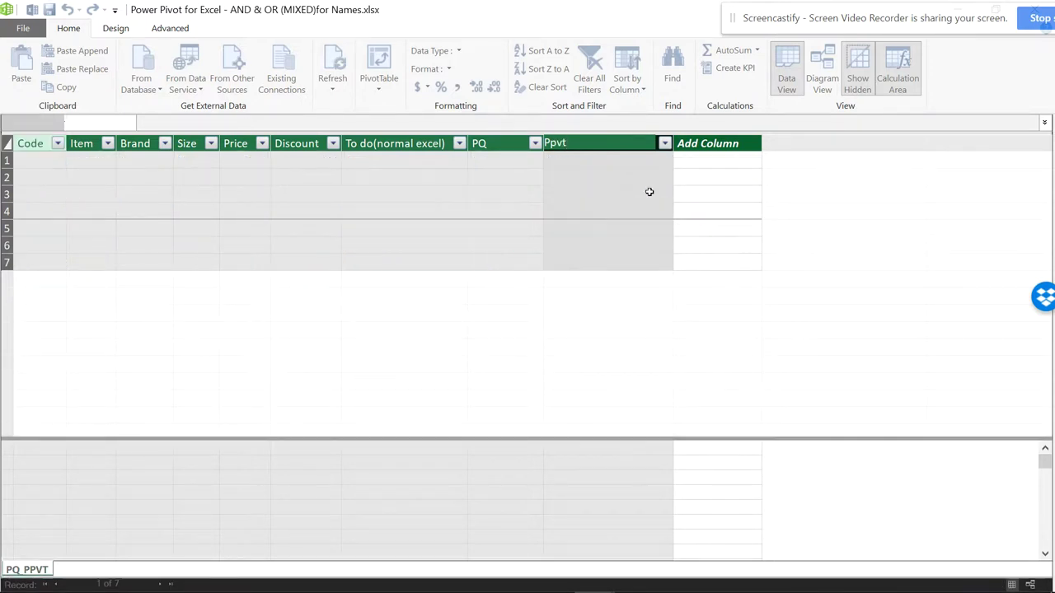
left_click(649, 192)
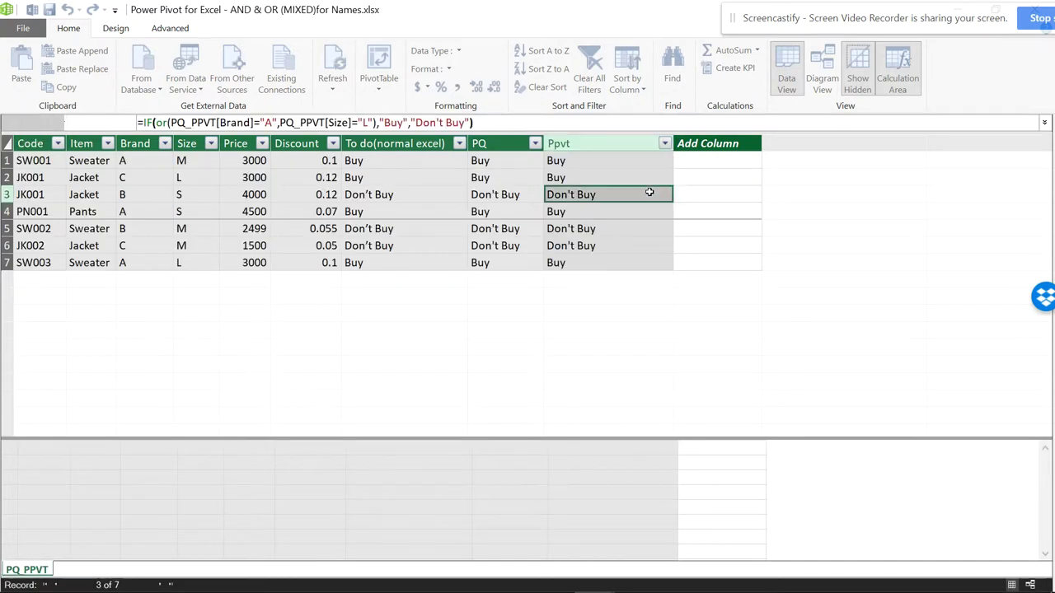
Open and dismiss the PivotTable dropdown, then select a calculation-area cell.
left_click(372, 89)
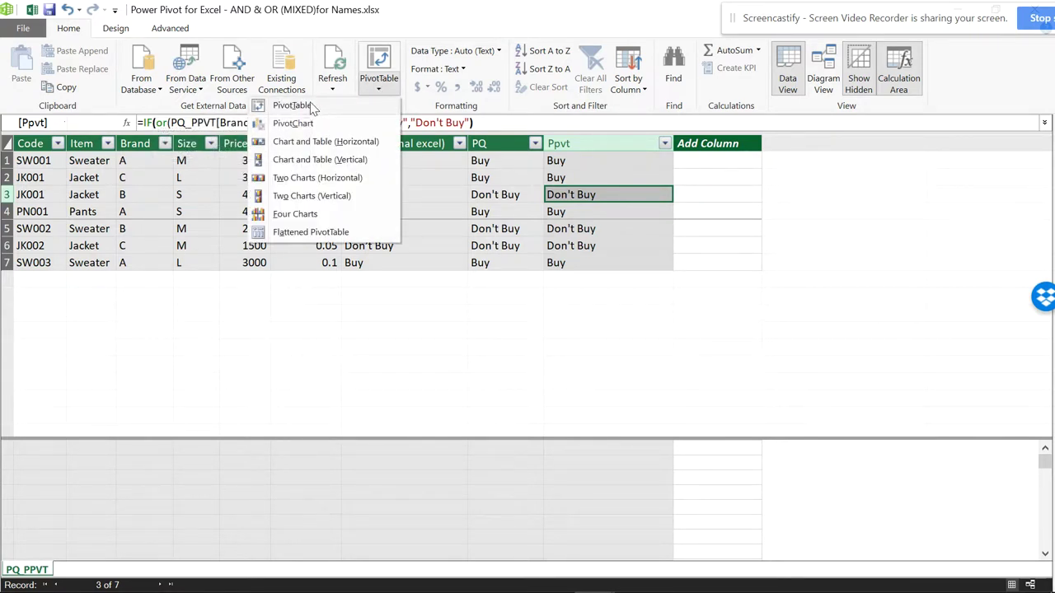
left_click(365, 302)
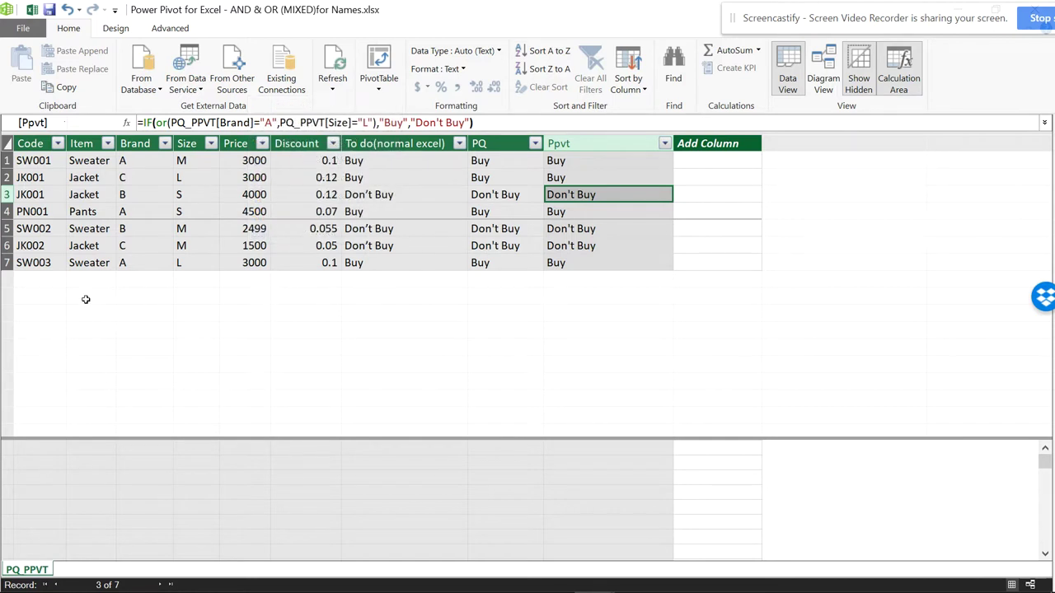
left_click(150, 448)
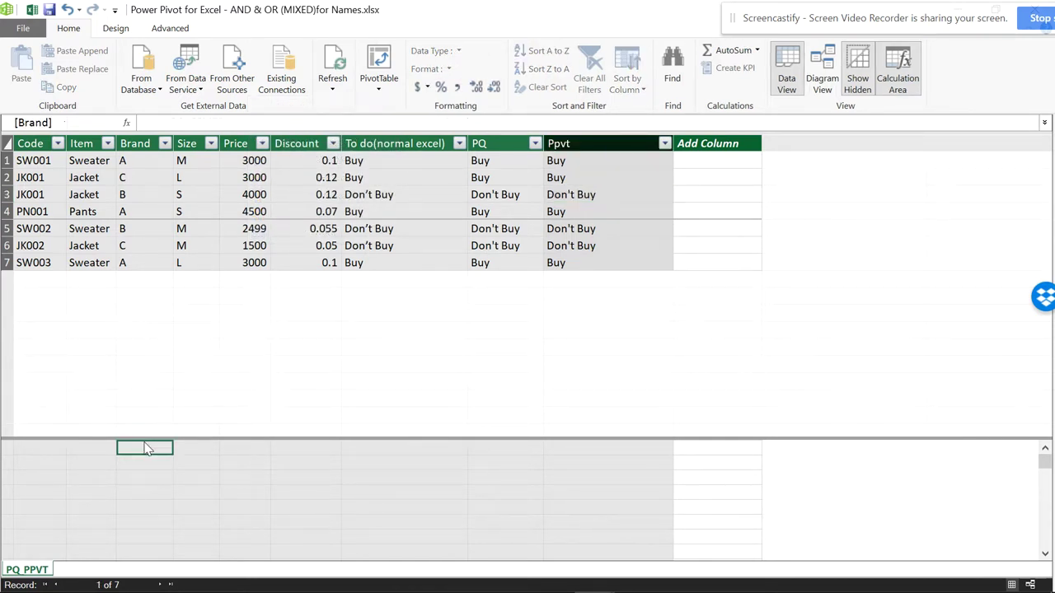
Add an AutoSum Sum measure in the calculation area under Brand.
double_click(145, 451)
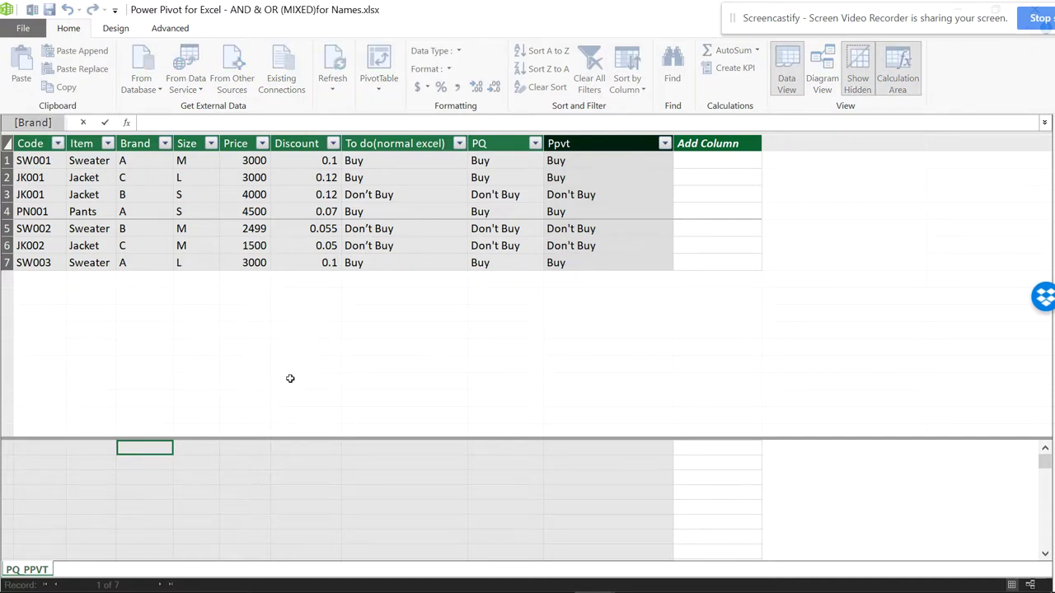
left_click(240, 494)
left_click(134, 452)
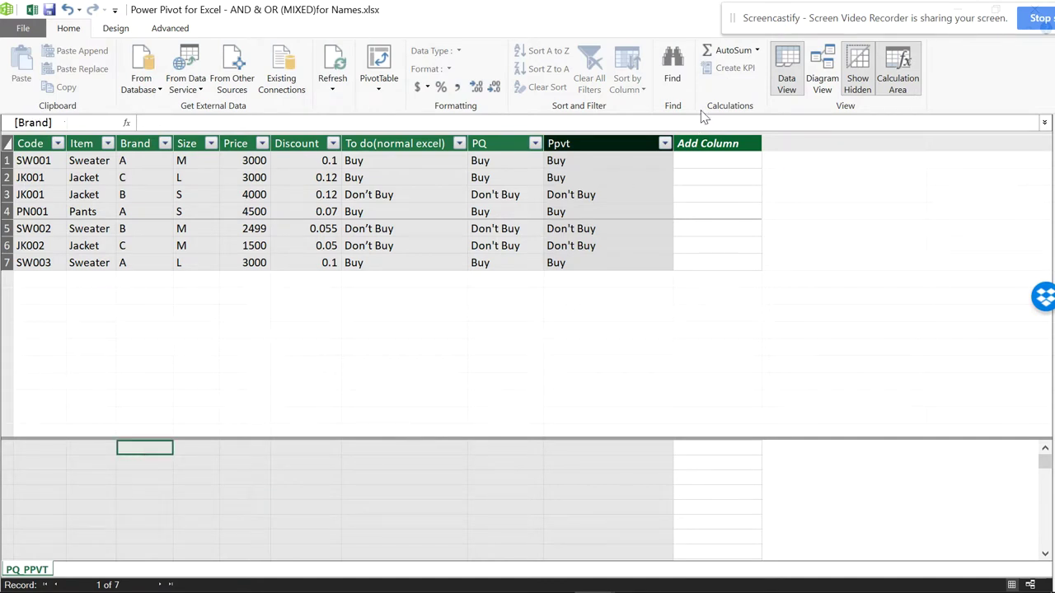
left_click(757, 51)
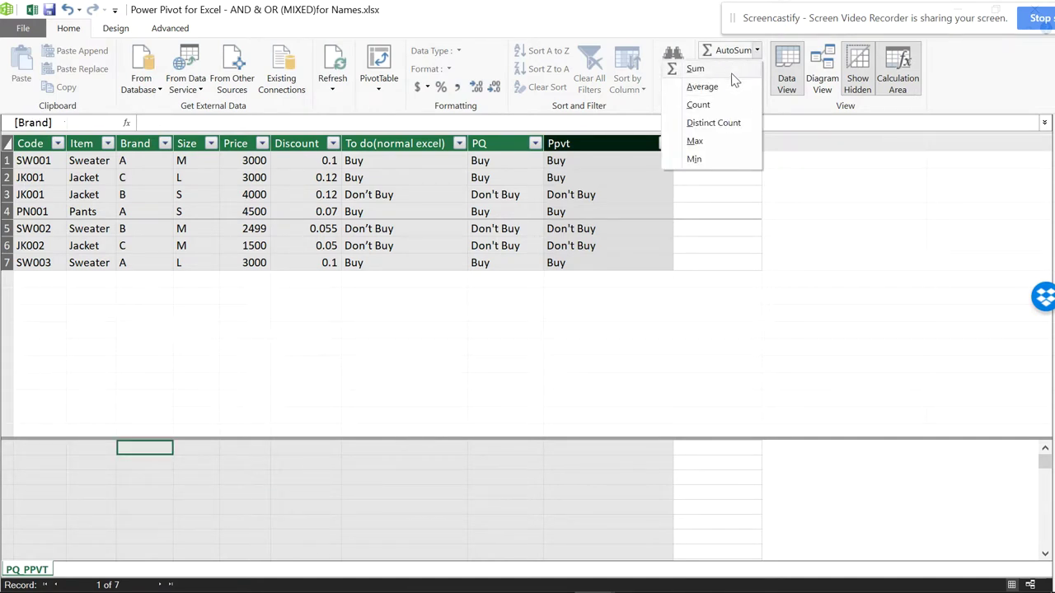
left_click(730, 72)
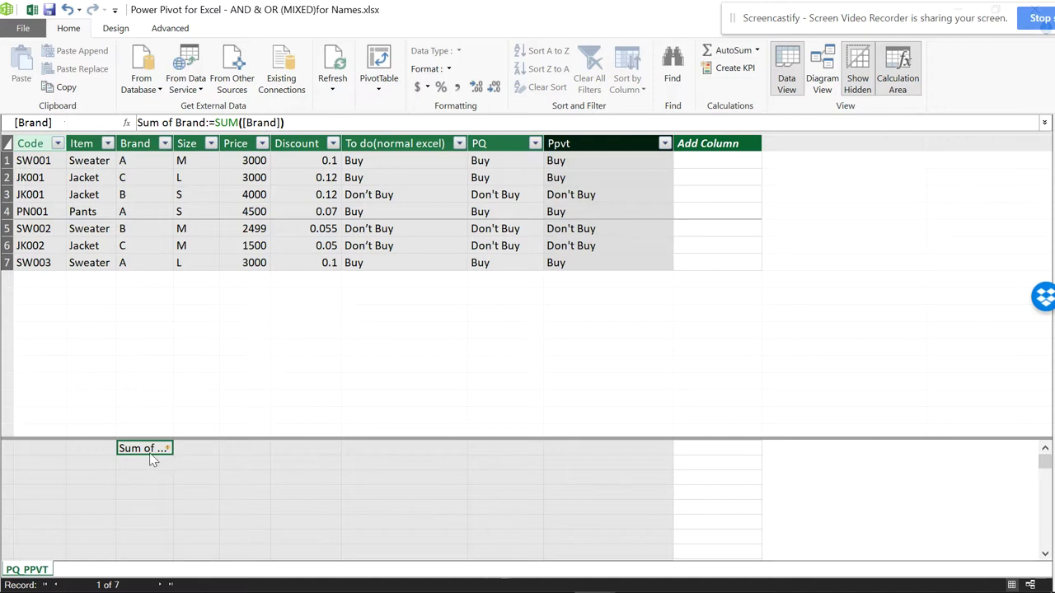
Review row 1's Brand, Size, To do, PQ and Ppvt values, then compare the PQ and Ppvt columns.
left_click(132, 161)
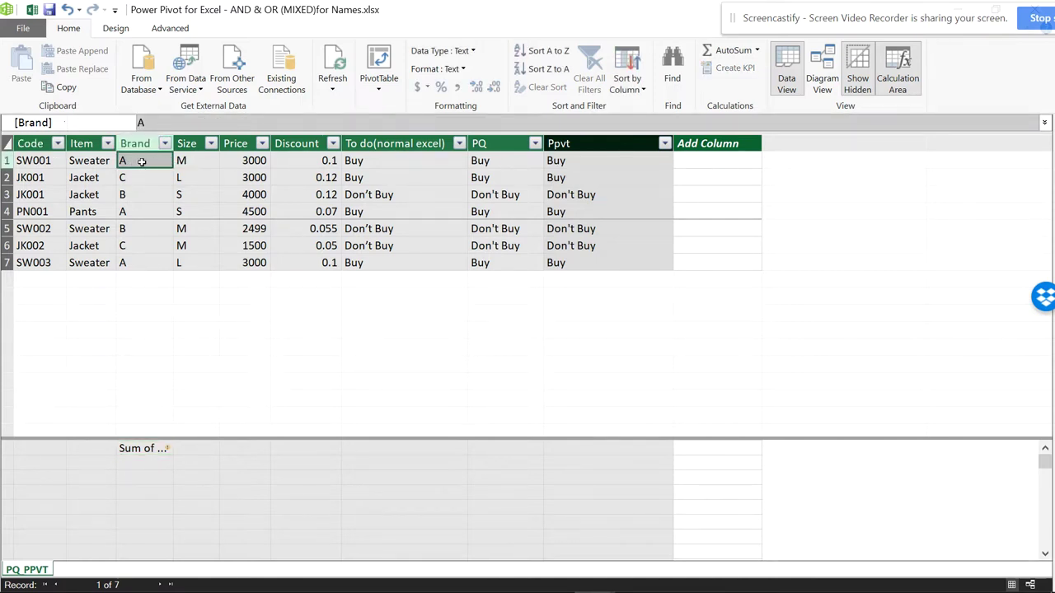
left_click(196, 162)
left_click(383, 162)
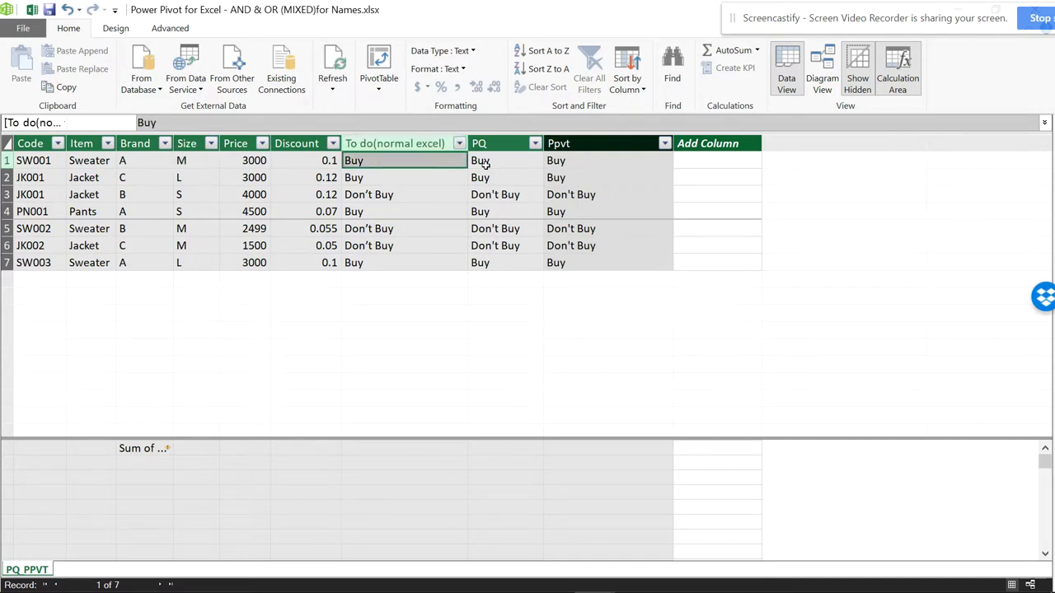
left_click(497, 164)
left_click(588, 161)
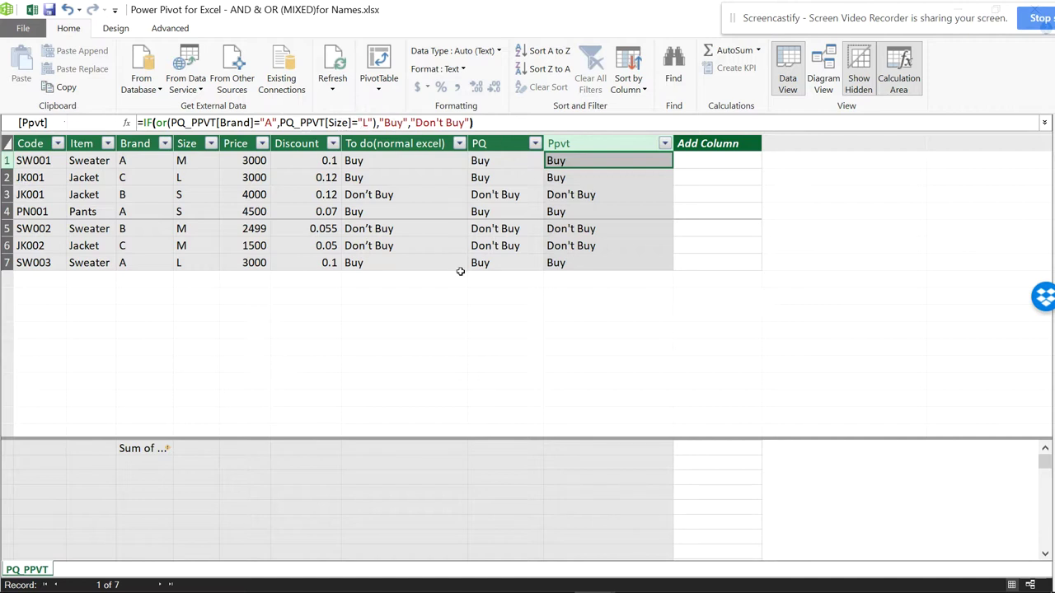
left_click(498, 143)
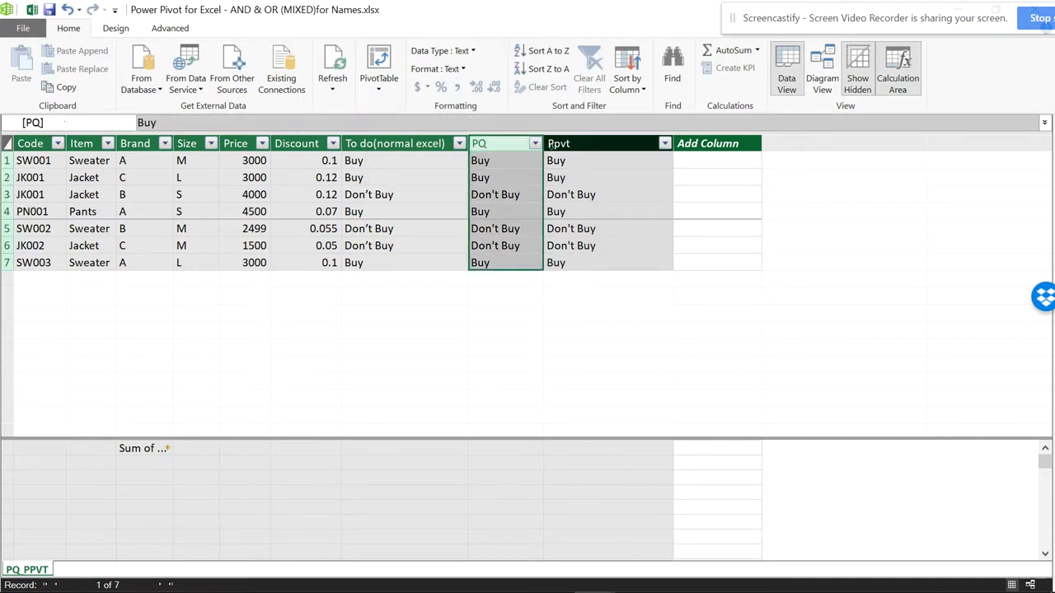
left_click(578, 144)
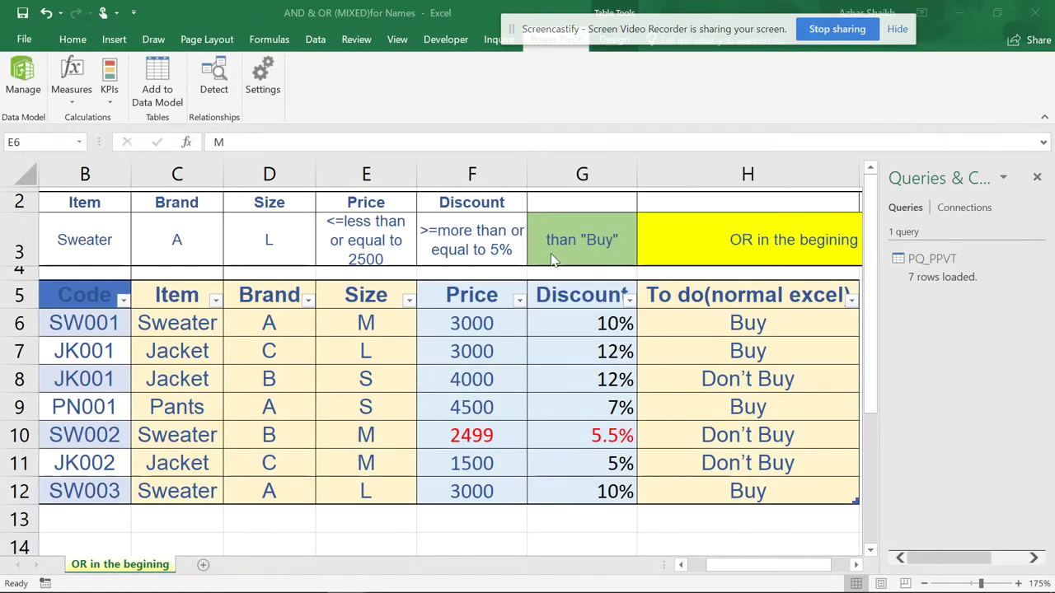
Close Power Pivot and select the PQ_PPVT query in Queries & Connections.
left_click(1034, 9)
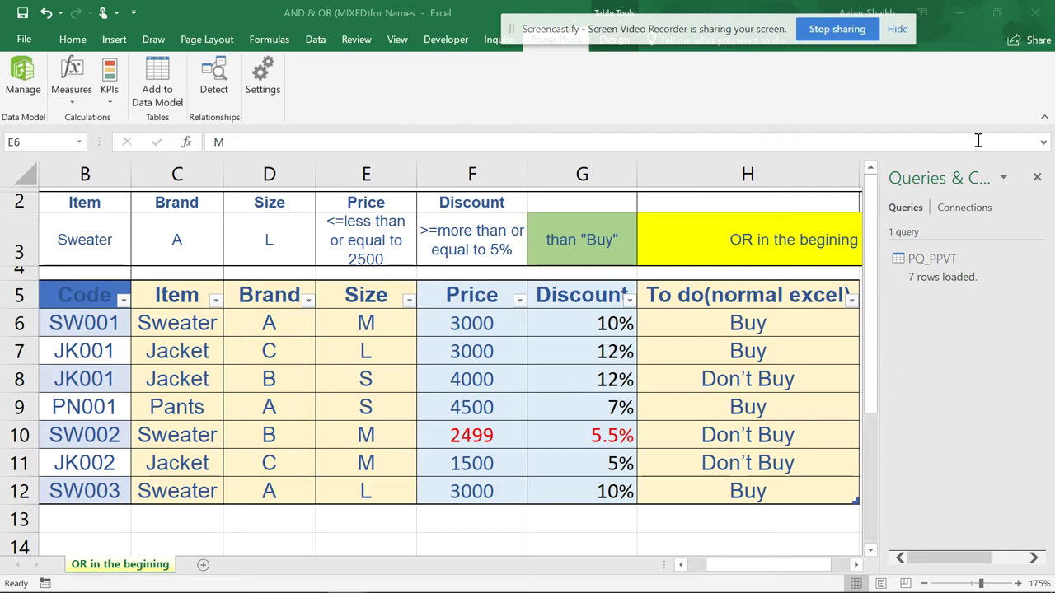
left_click(936, 279)
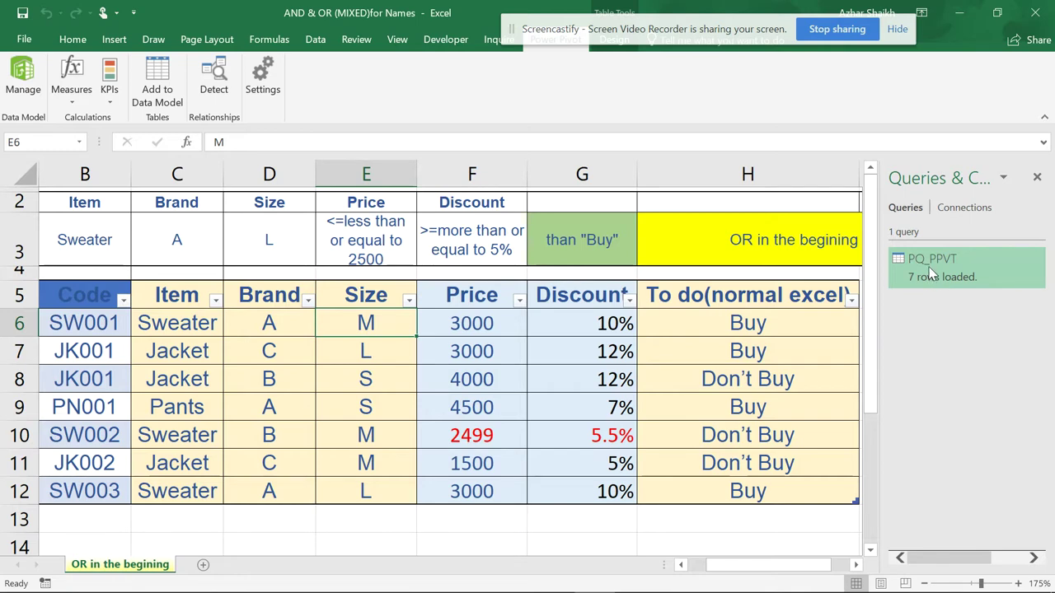
double_click(931, 272)
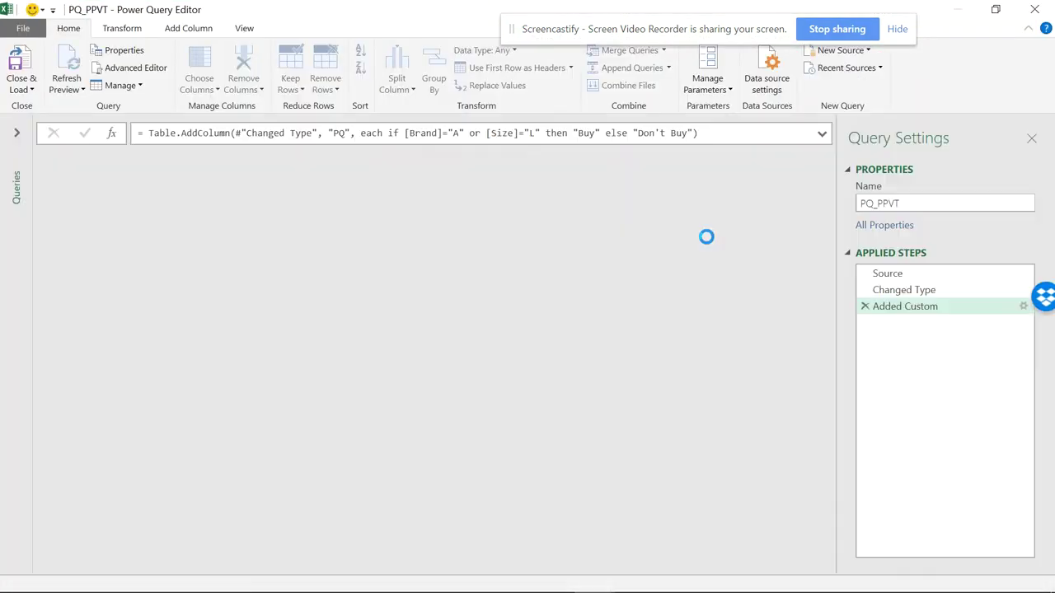
left_click(915, 291)
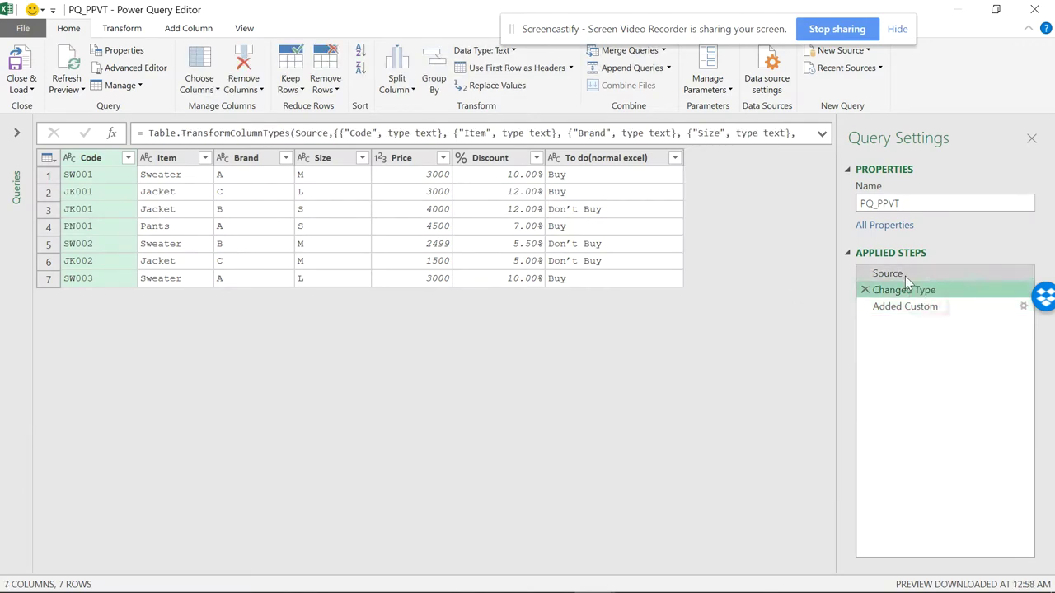
left_click(905, 276)
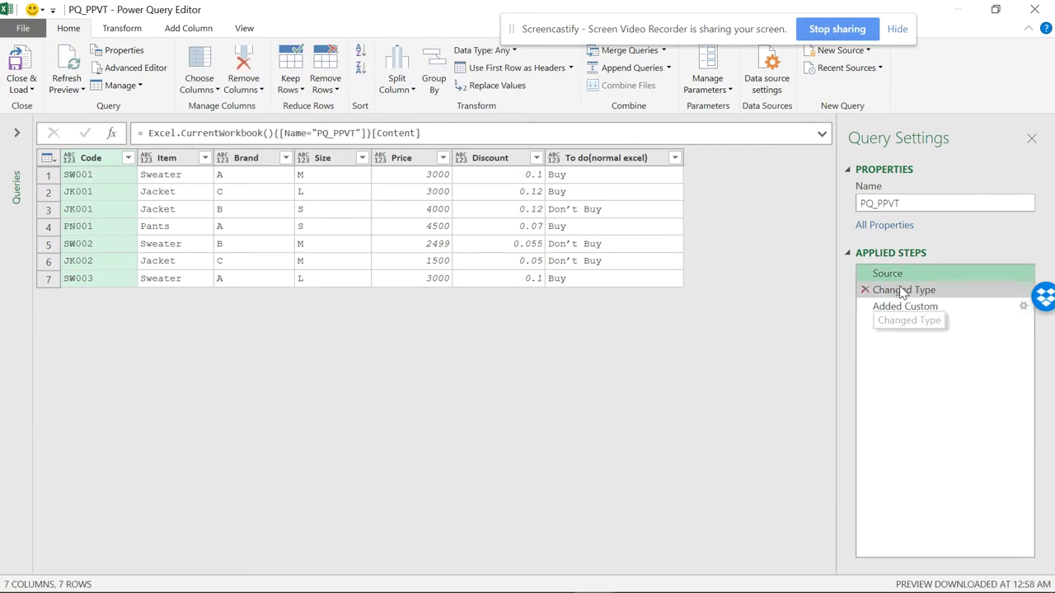
left_click(1013, 307)
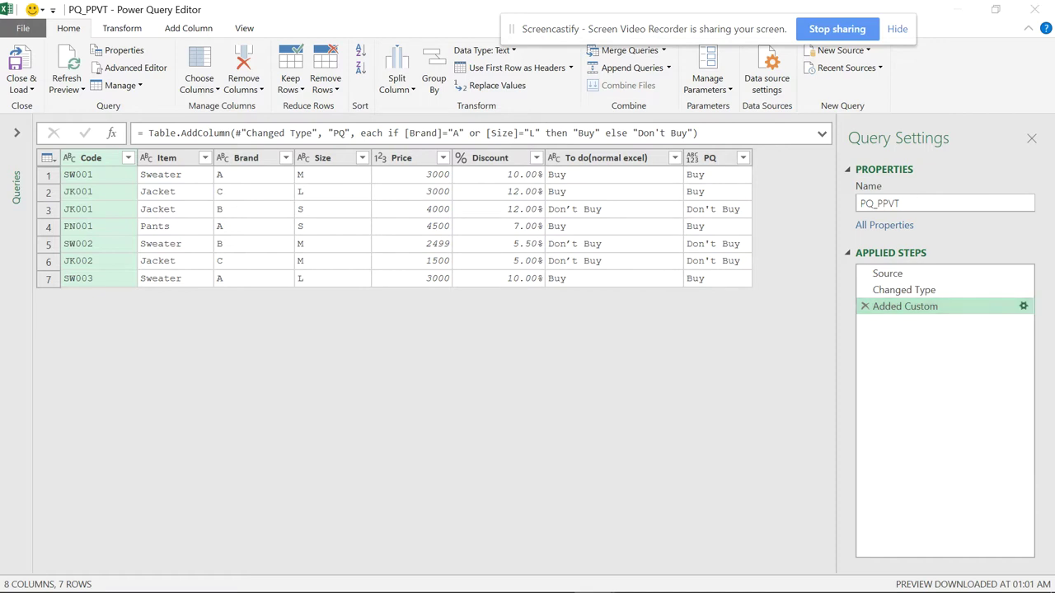
left_click(1023, 306)
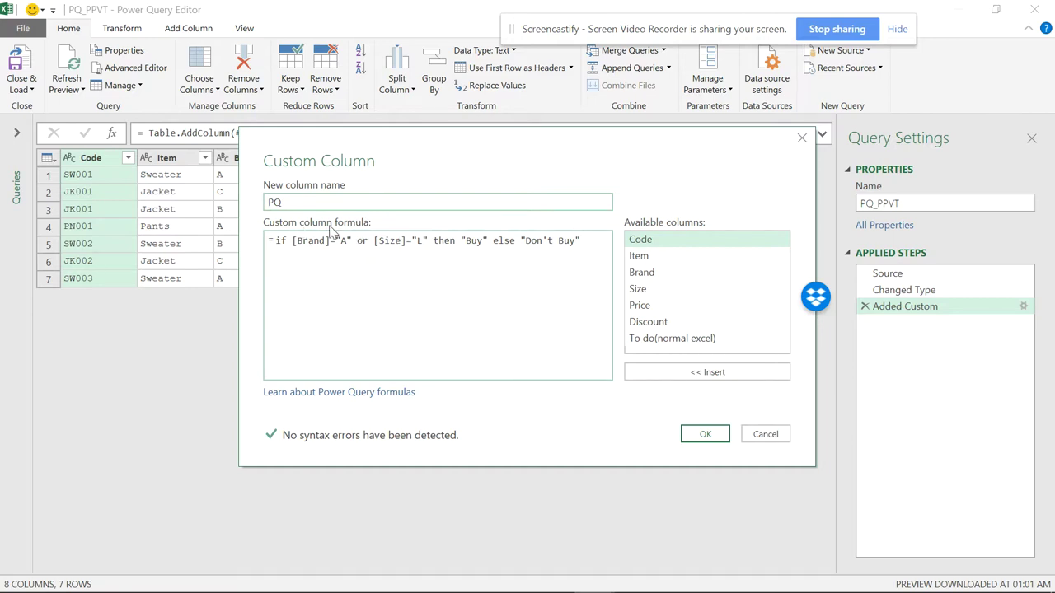
left_click(764, 435)
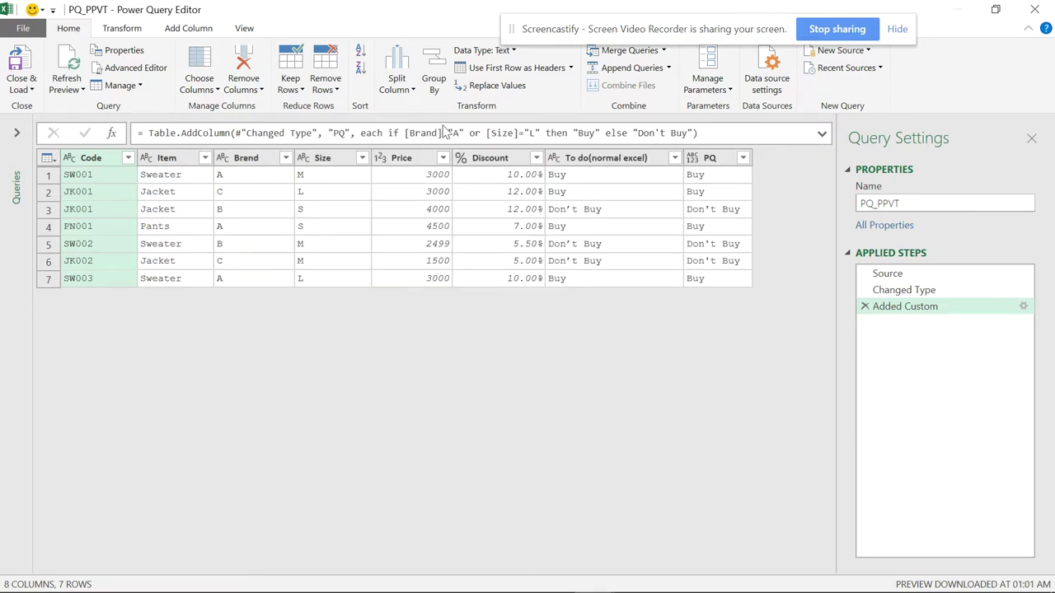
left_click(244, 30)
left_click(353, 76)
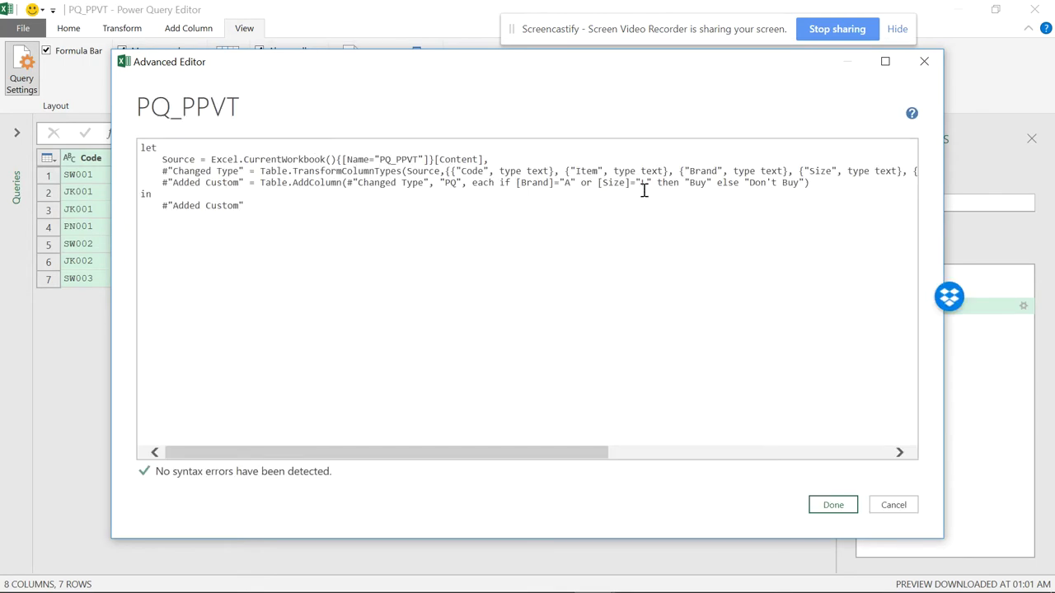
left_click(894, 509)
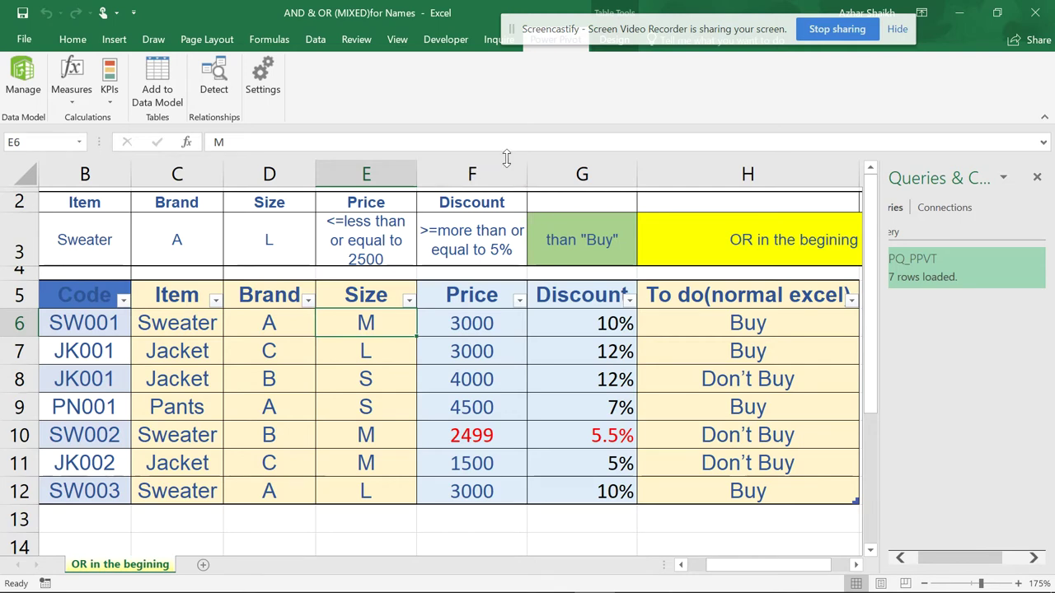
left_click(23, 83)
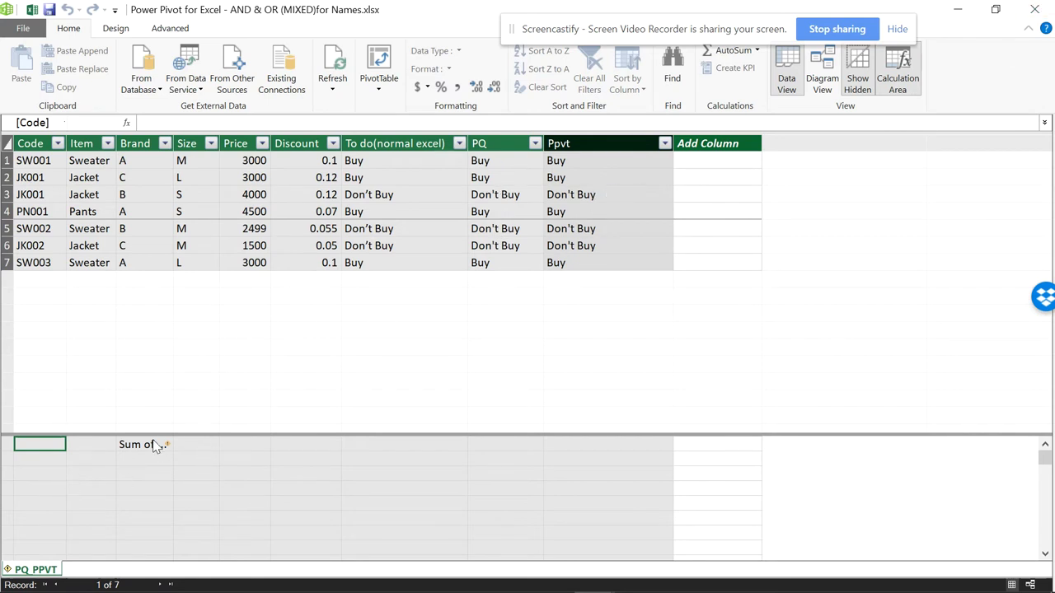
left_click(1034, 9)
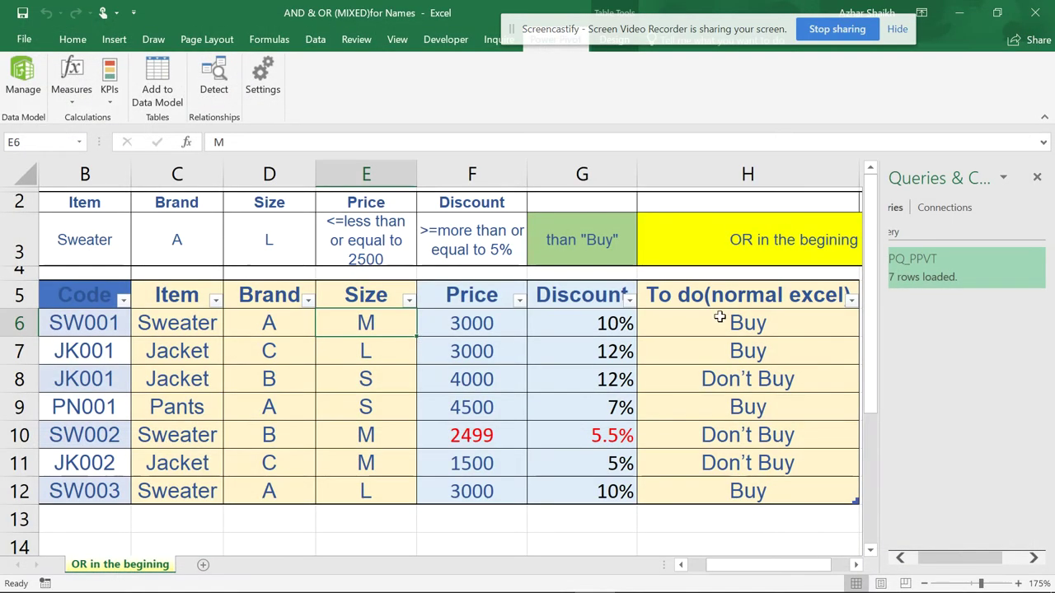
left_click(719, 317)
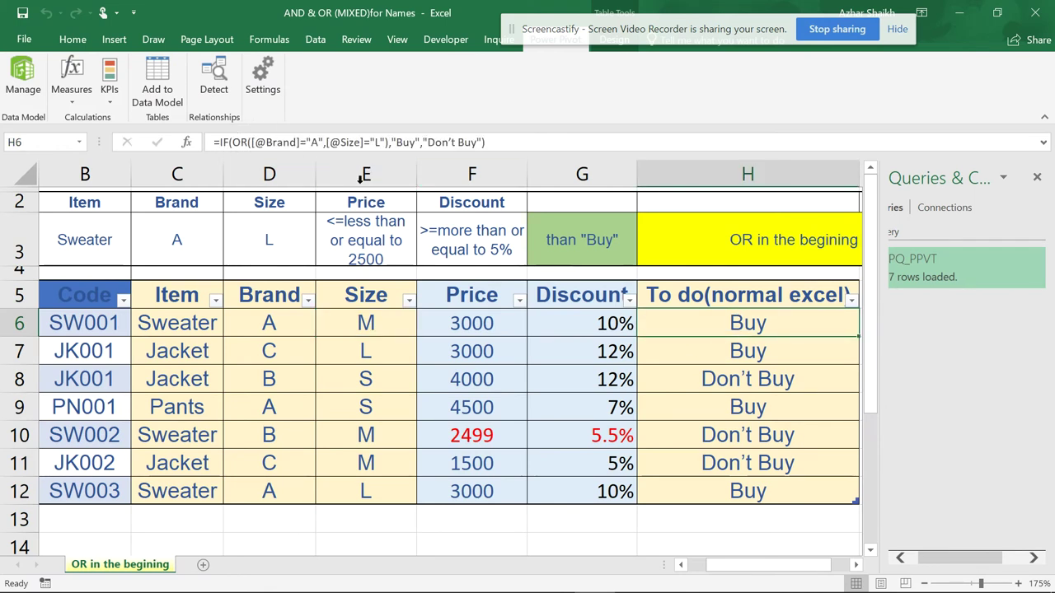